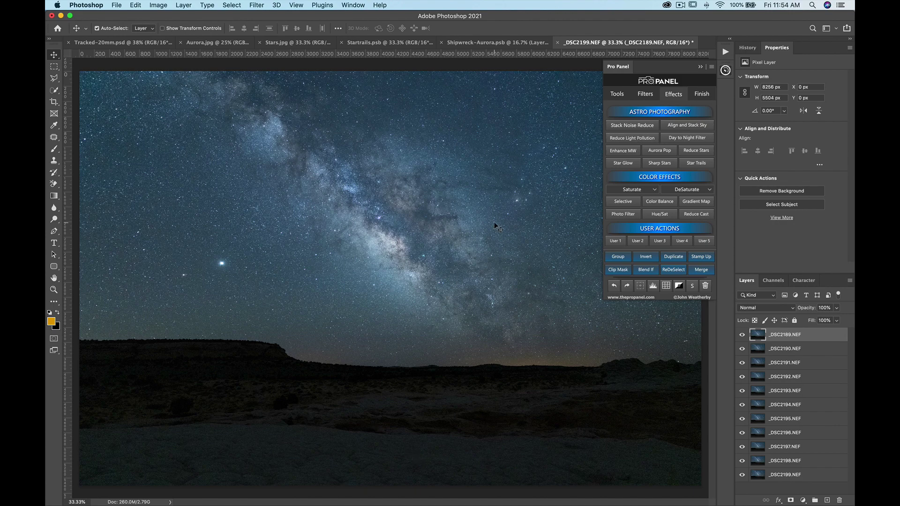
Run Align and Stack Sky on all eleven NEF layers, cropping out the dark foreground below the horizon
left_click(788, 474, "shift")
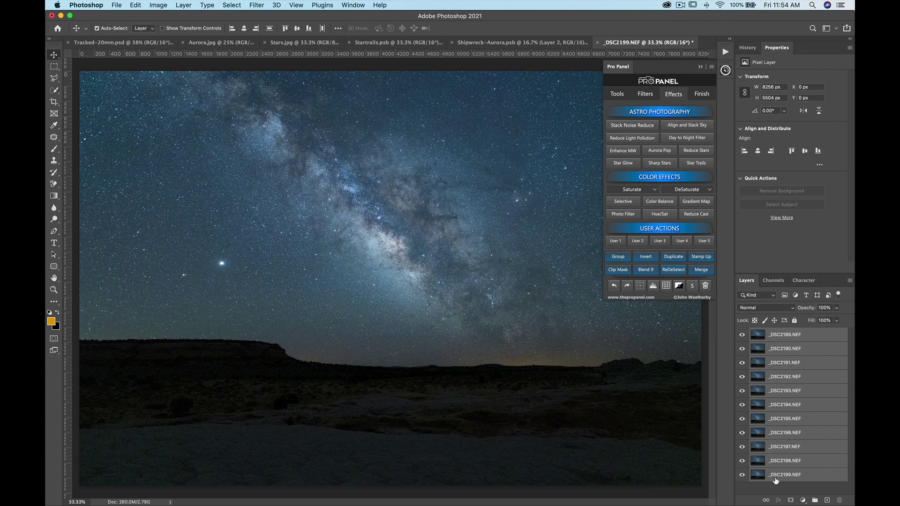
left_click(679, 127)
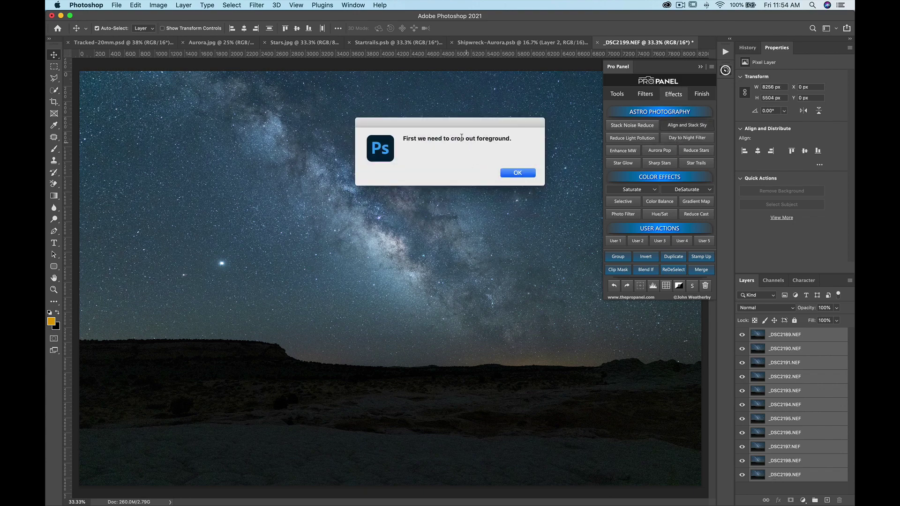
left_click(517, 173)
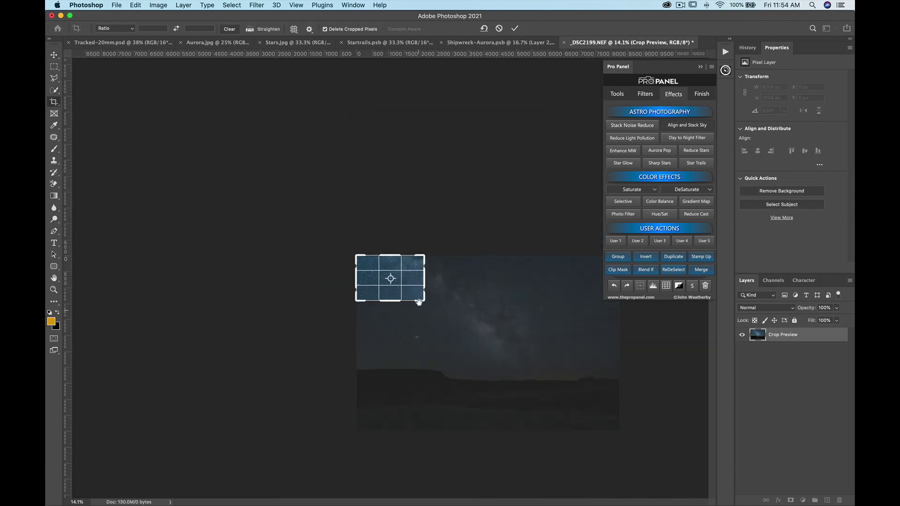
left_click_drag(427, 277, 523, 279)
left_click_drag(407, 302, 394, 334)
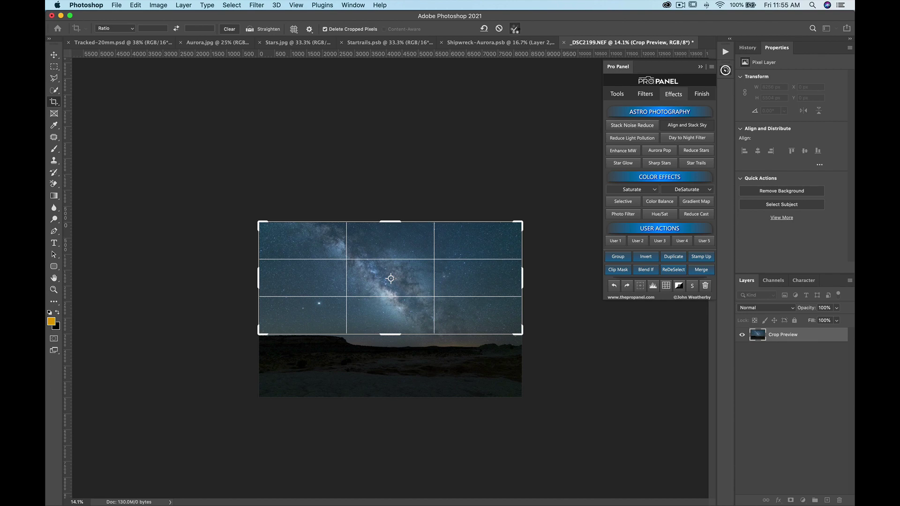
left_click(515, 29)
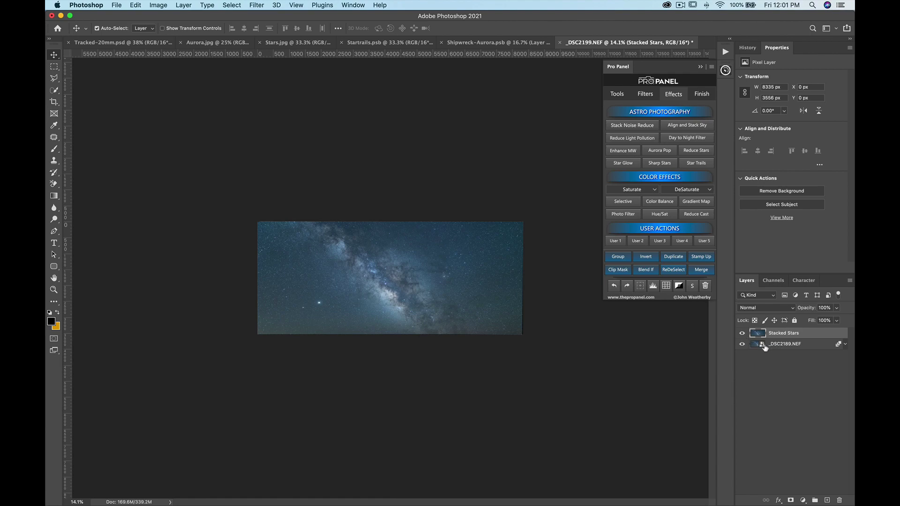
Examine the Milky Way in the stacked sky up close for noise and star detail, including at 100% view
scroll(392, 282, "up", 10)
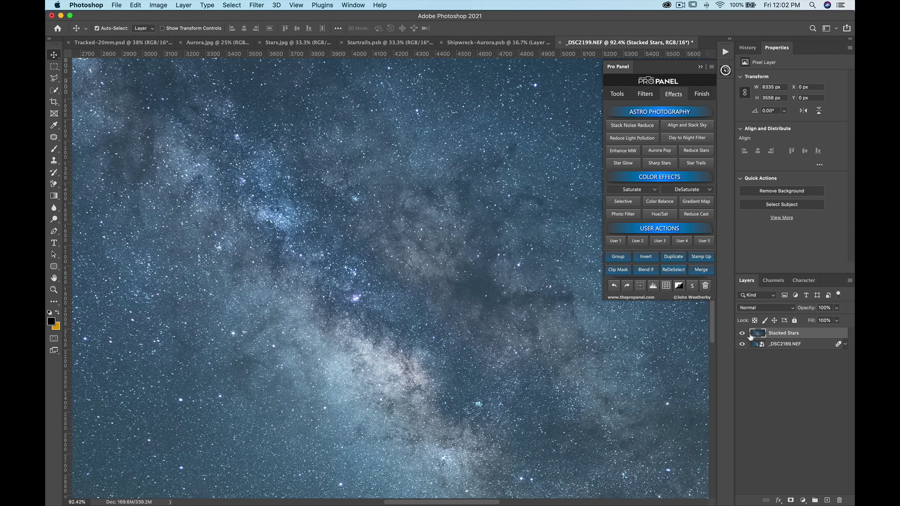
scroll(386, 295, "up", 3)
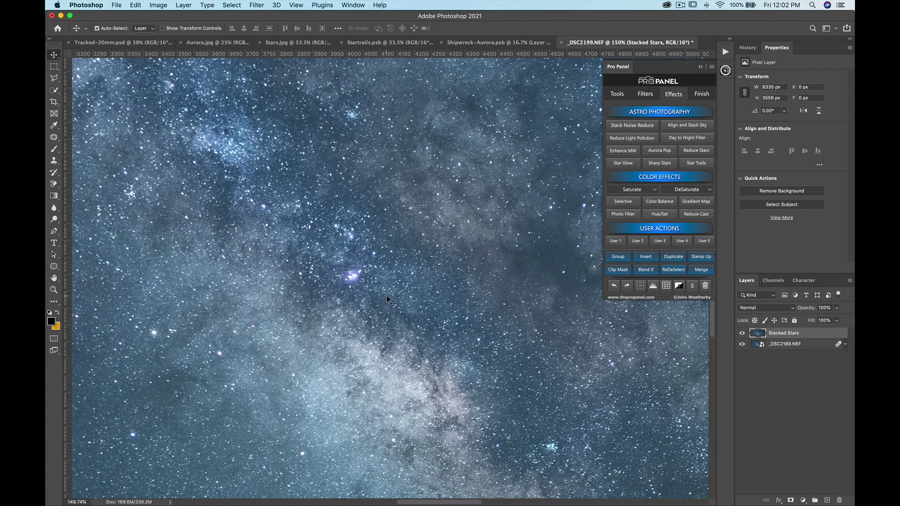
left_click_drag(427, 300, 421, 411)
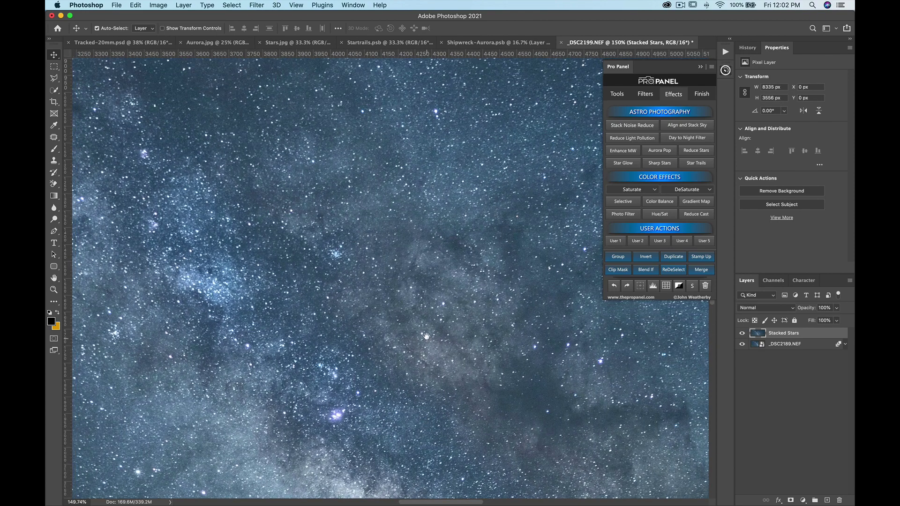
left_click_drag(427, 336, 551, 277)
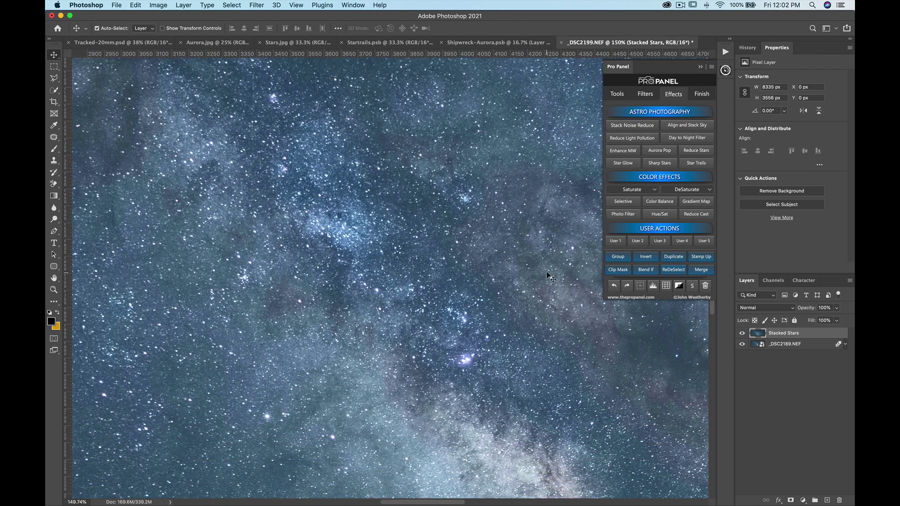
key("super+1")
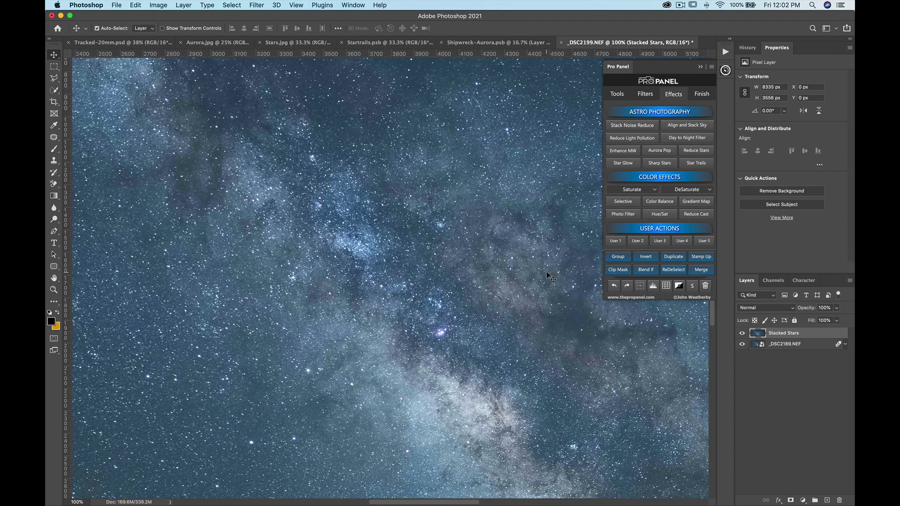
scroll(550, 277, "down", 5)
scroll(549, 276, "right", 6)
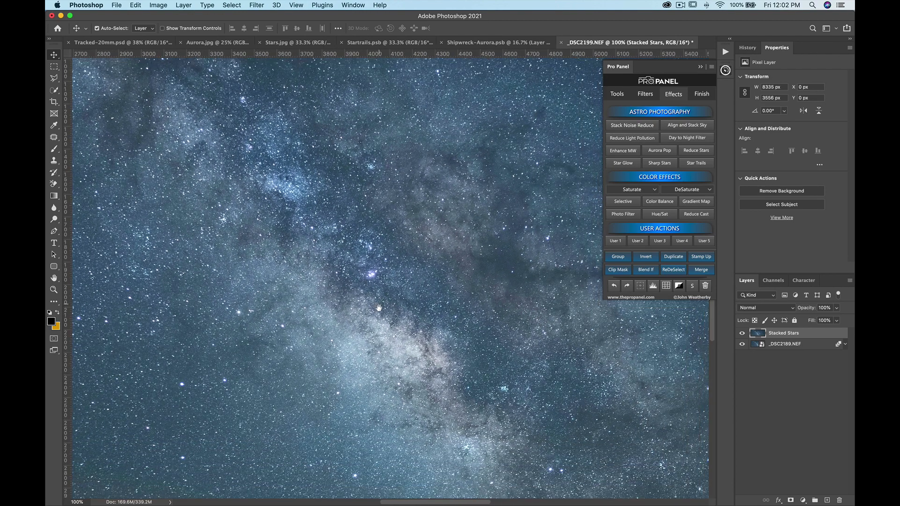
scroll(474, 389, "left", 2)
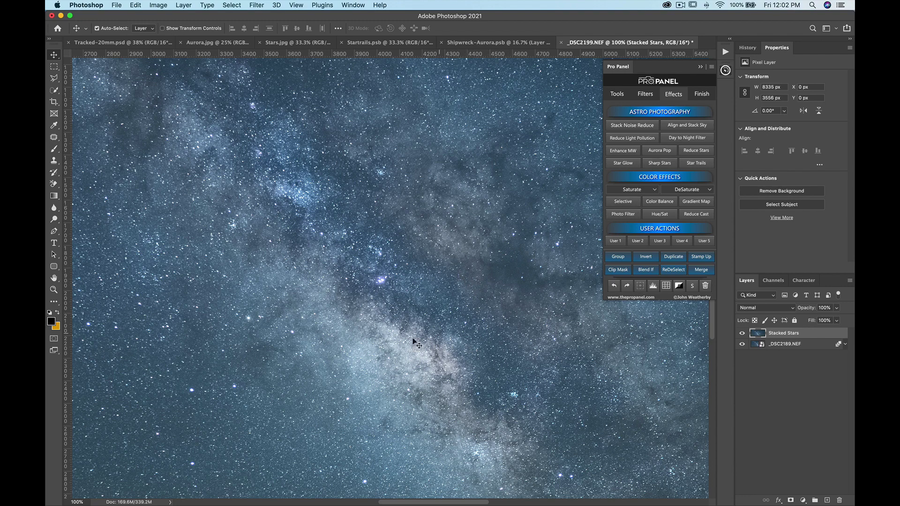
Apply Sharp Stars to the stacked sky with Unsharp Mask at 500% amount, 1.0 pixel radius and threshold 117
left_click(659, 165)
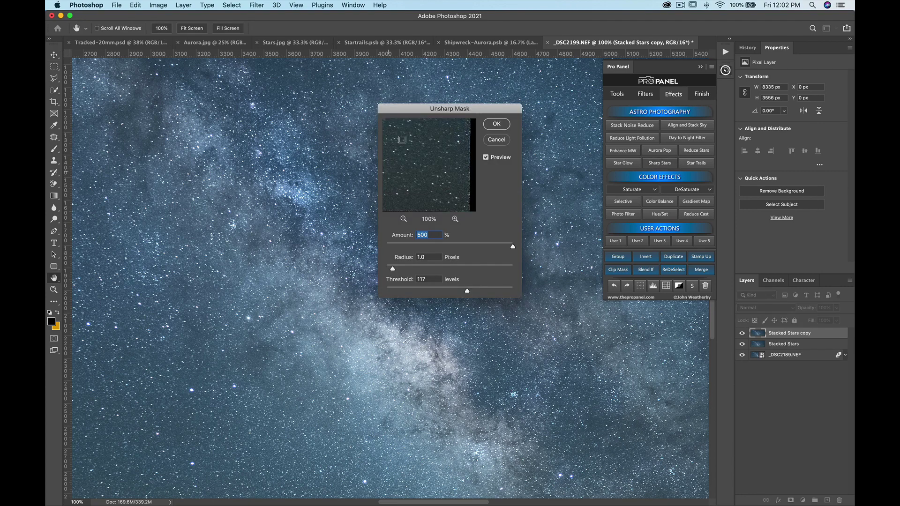
left_click_drag(497, 112, 509, 115)
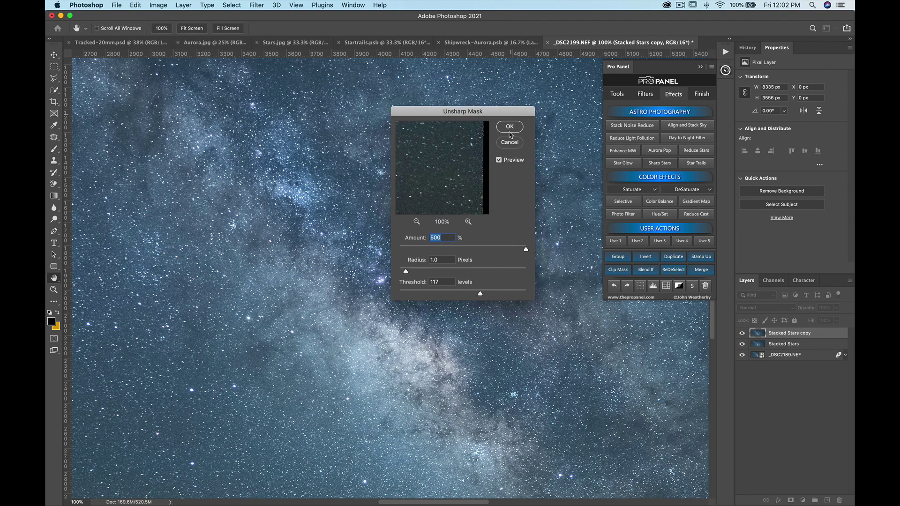
left_click(510, 127)
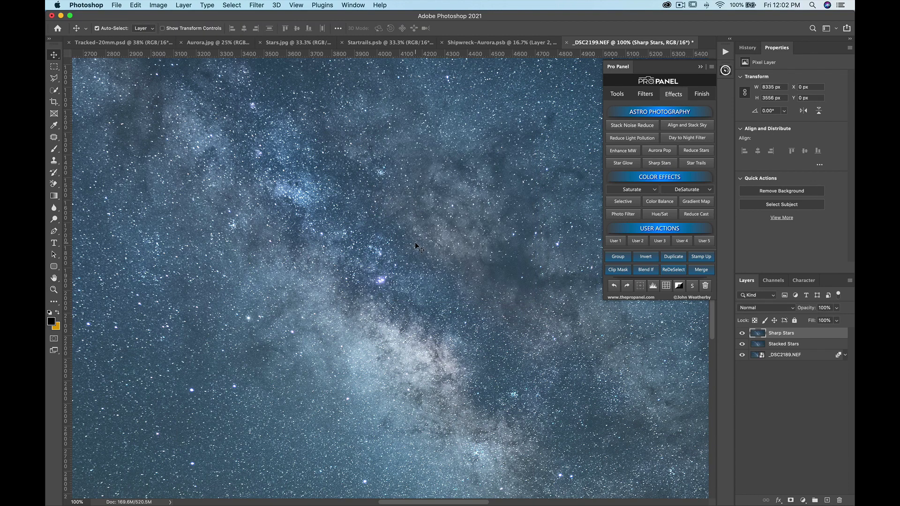
Compare the sky with and without the Sharp Stars layer, including a closer view of the Milky Way
left_click(742, 333)
left_click(742, 332)
left_click(742, 333)
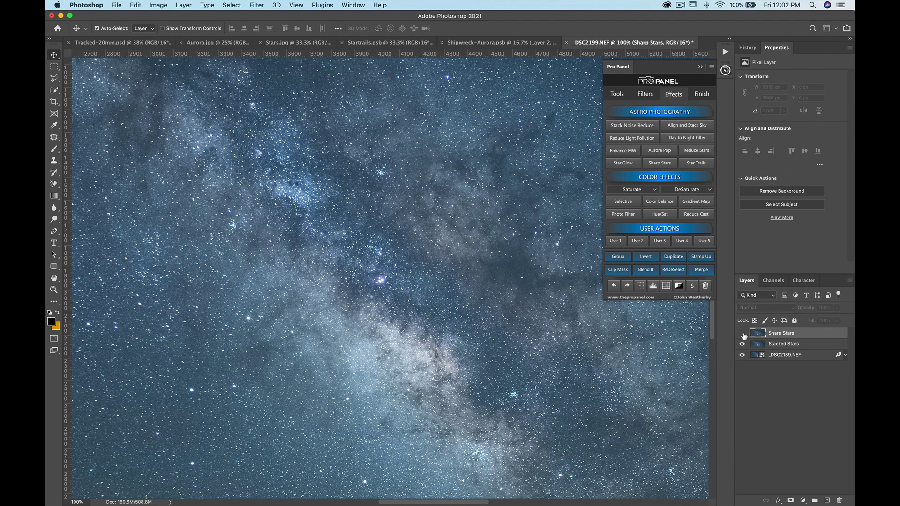
left_click(742, 333)
scroll(448, 321, "up", 5)
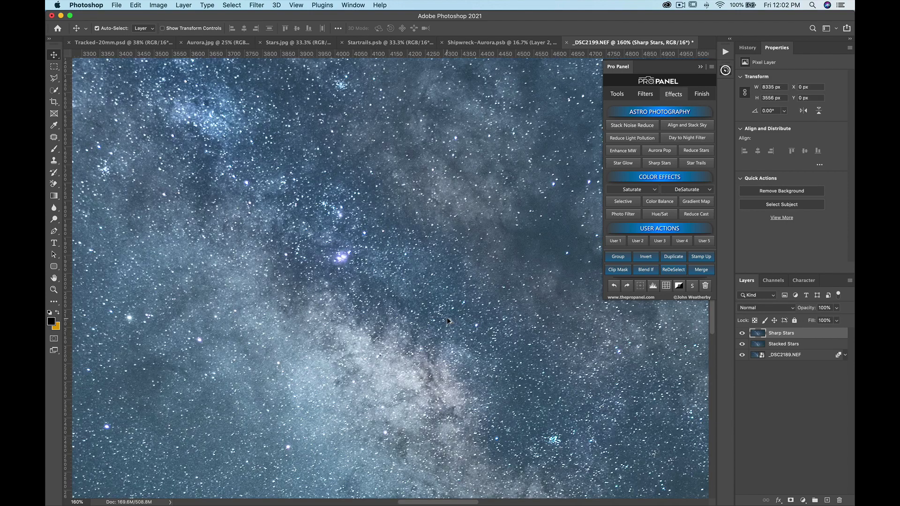
left_click(742, 333)
left_click(742, 333)
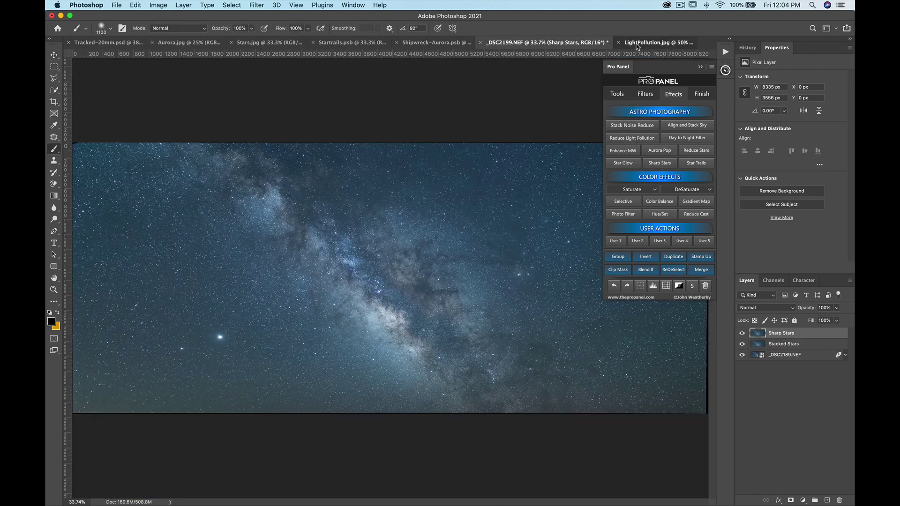
Apply Reduce Light Pollution to LightPollution.jpg and paint its mask over the mountains' left-side glow with a 70% opacity brush
left_click(640, 43)
left_click(629, 139)
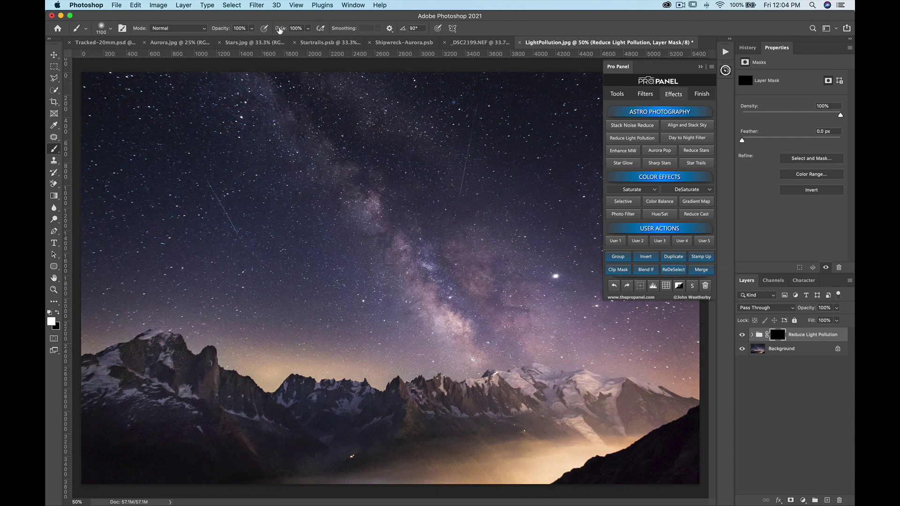
left_click(253, 29)
left_click_drag(254, 40, 240, 41)
left_click_drag(221, 336, 143, 414)
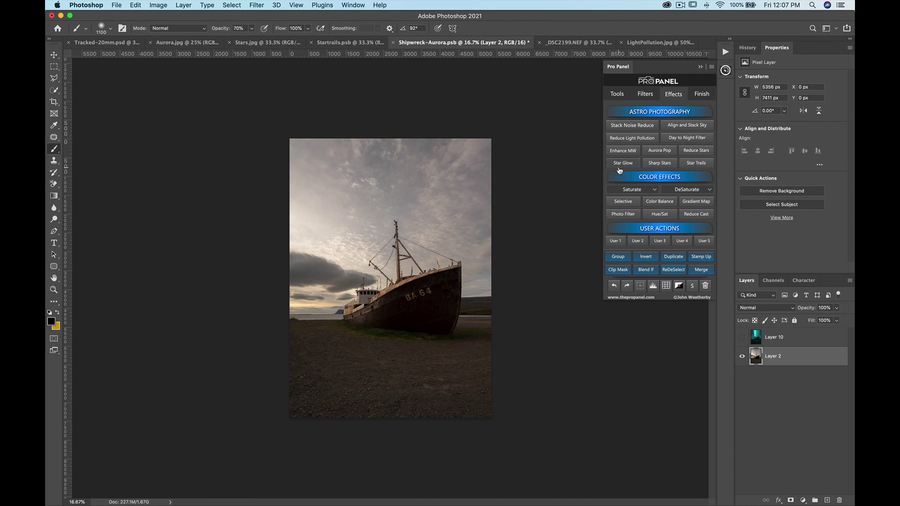
Apply the Day to Night Filter to the shipwreck photo and compare the image with and without it
left_click(691, 139)
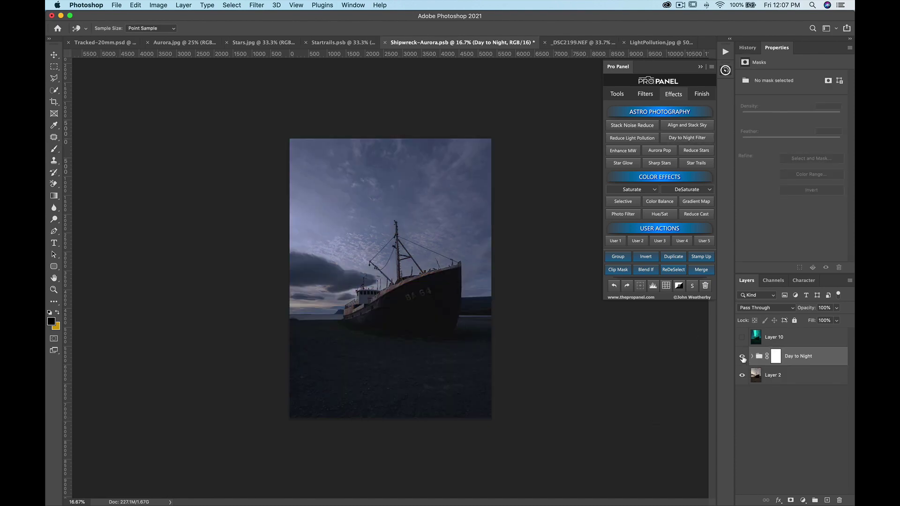
left_click(742, 357)
left_click(742, 357)
left_click(742, 356)
left_click(741, 357)
Add the Aurora Filter above the Day to Night group and compare the shipwreck image with both effects hidden and shown
key("shift")
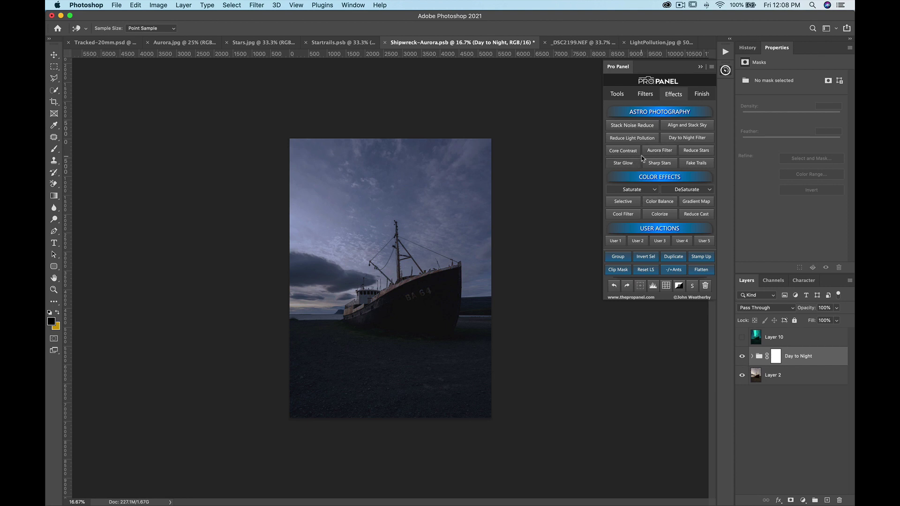
left_click(660, 150)
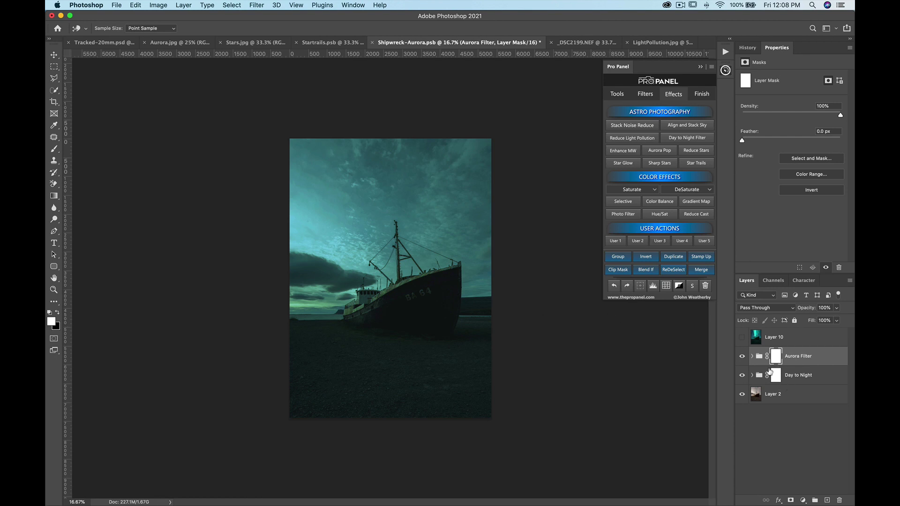
left_click(741, 357)
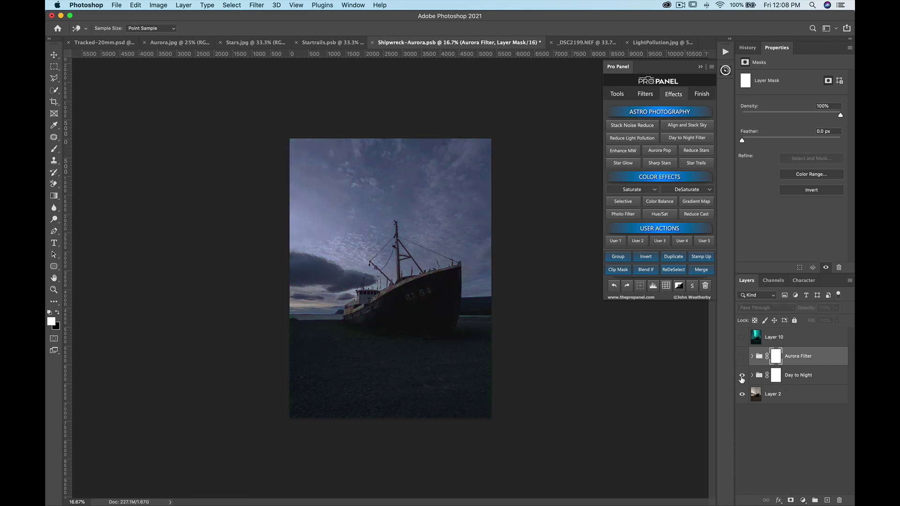
left_click(741, 376)
left_click(741, 376)
left_click(741, 358)
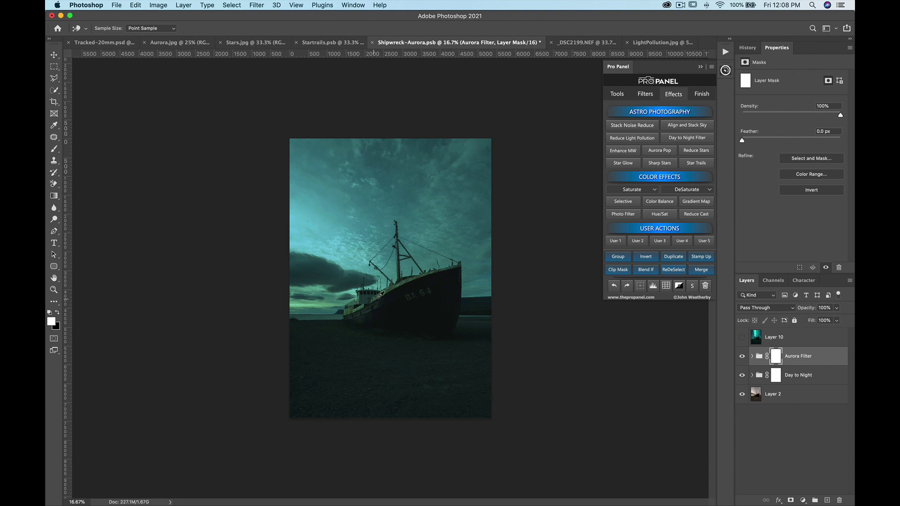
Stamp the visible shipwreck layers into a new layer and try replacing its sky with the green aurora
left_click(698, 261)
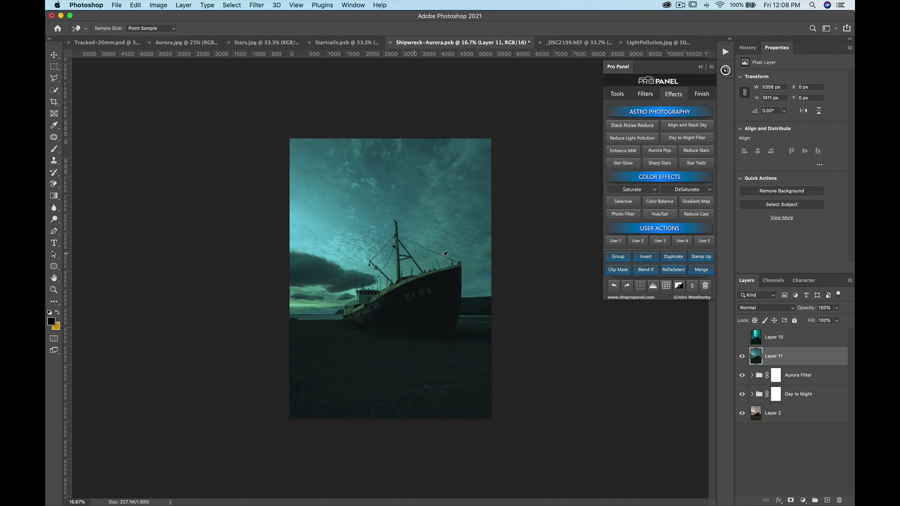
left_click(135, 5)
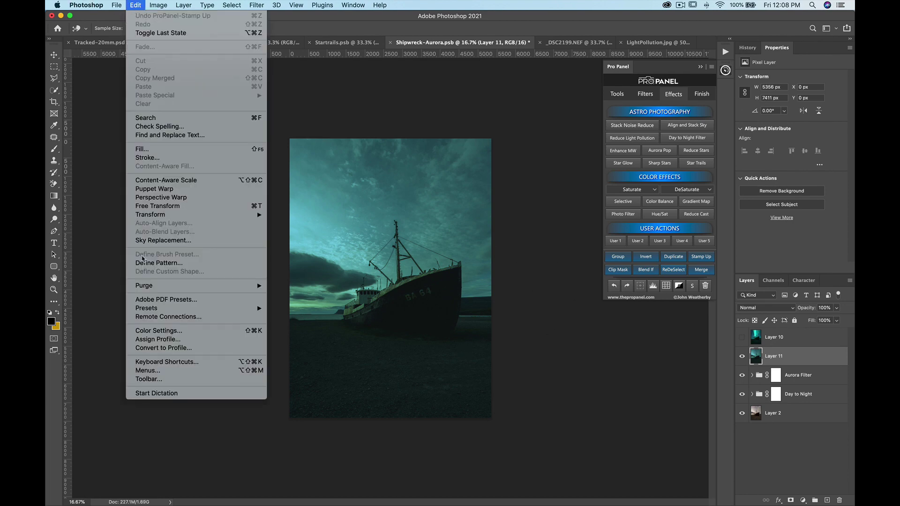
left_click(162, 240)
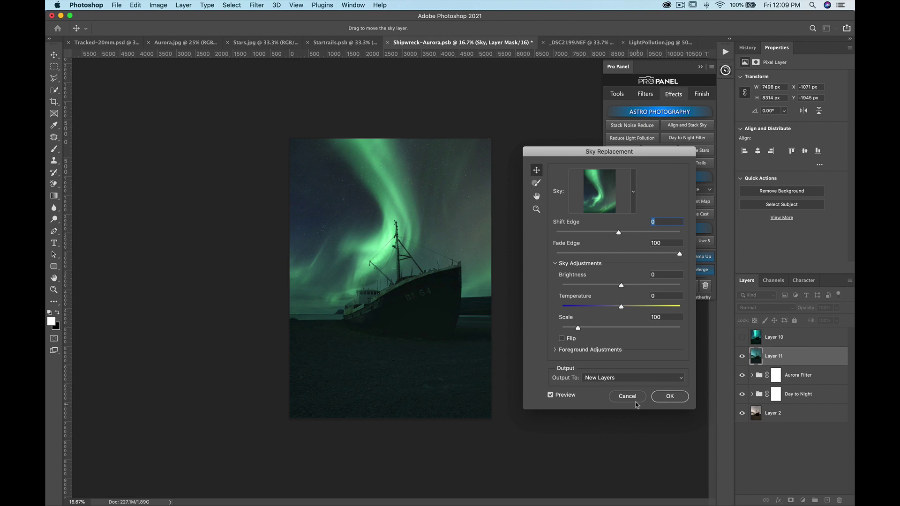
left_click(627, 396)
Apply the Reduce Stars effect twice to the Milky Way image in Tracked-20mm.psd, checking the first pass against the original
left_click(108, 43)
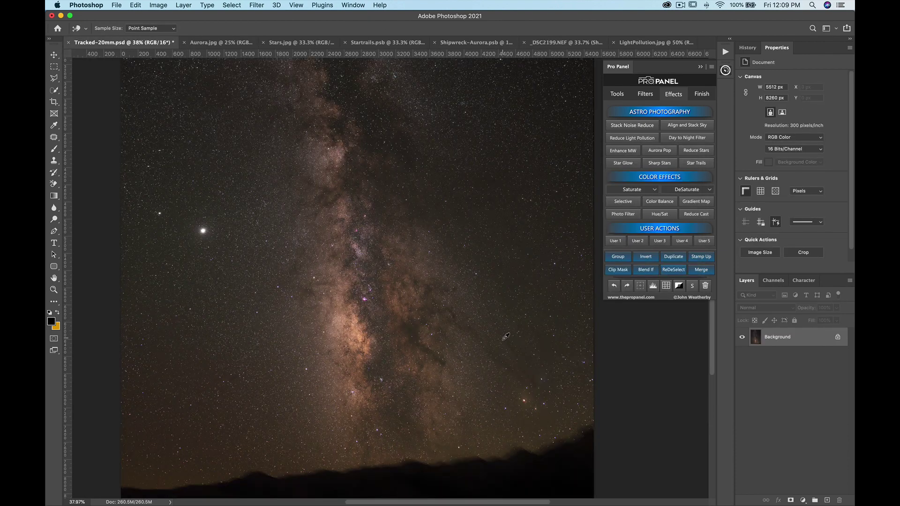
scroll(502, 342, "down", 2)
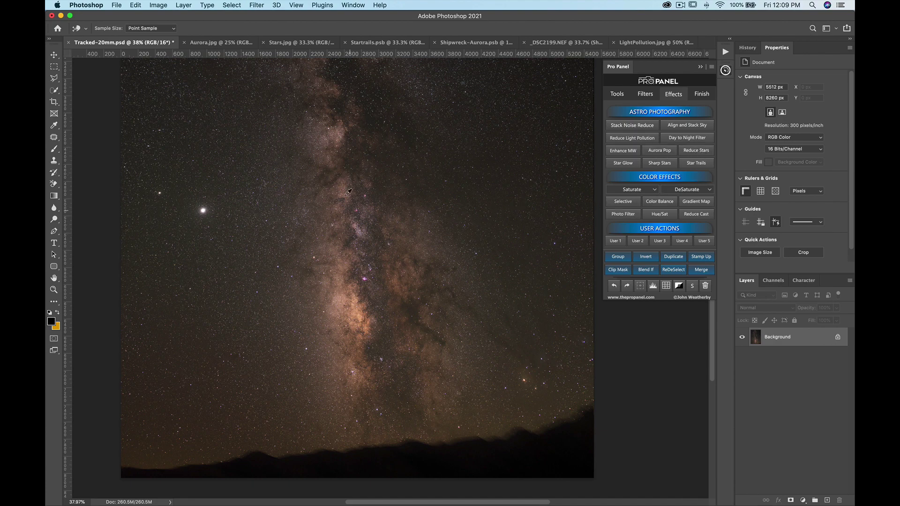
left_click(692, 151)
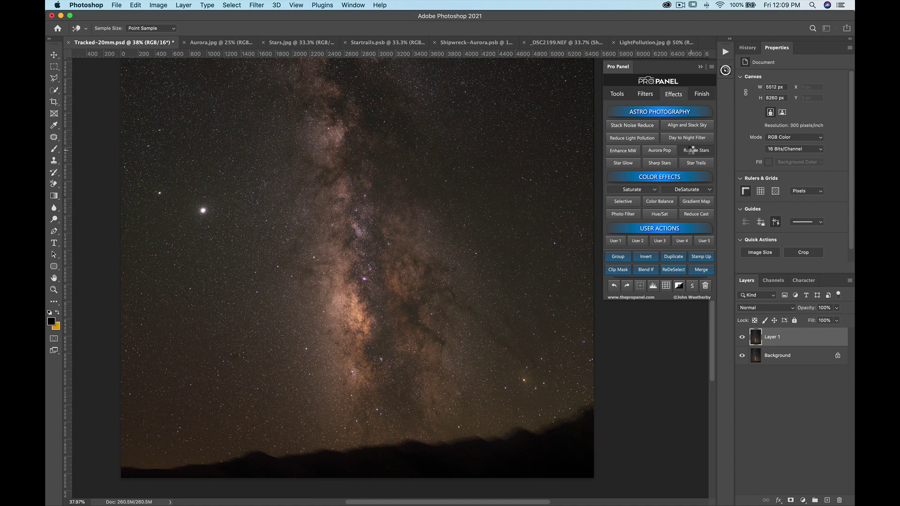
left_click(742, 337)
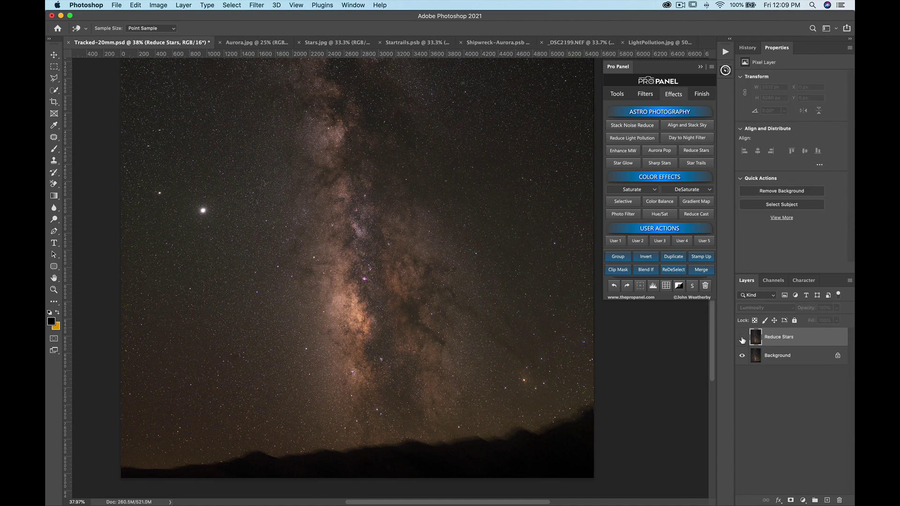
left_click(693, 151)
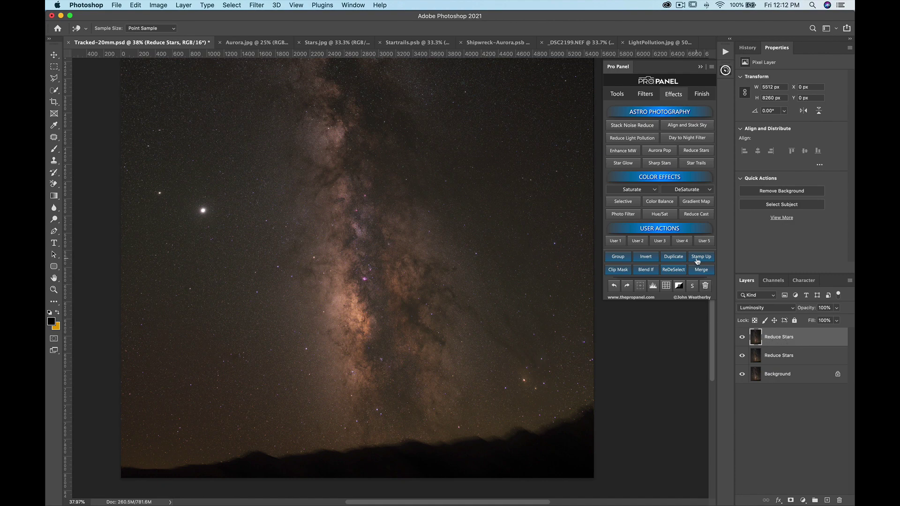
Stamp the star-reduced Milky Way layers into a new layer and apply the Enhance MW effect above it
left_click(837, 308)
left_click(837, 309)
left_click(698, 258)
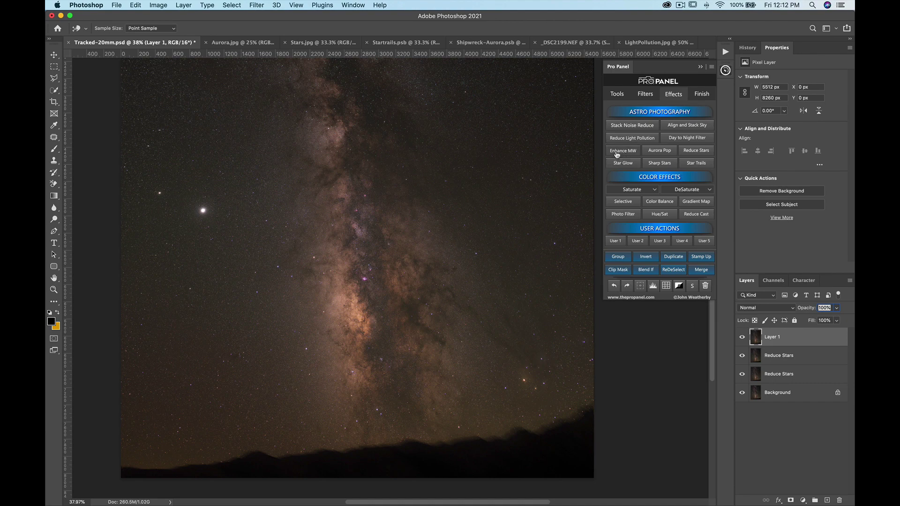
key("shift")
left_click(622, 155)
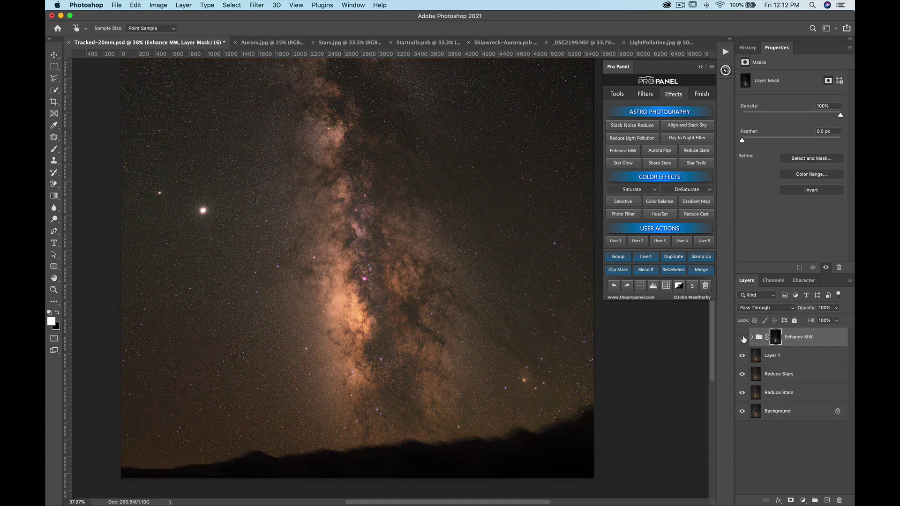
Compare the Milky Way image with the Enhance MW group hidden and shown, and expand the group's layers
left_click(742, 338)
left_click(742, 338)
left_click(742, 337)
left_click(742, 337)
left_click(752, 337)
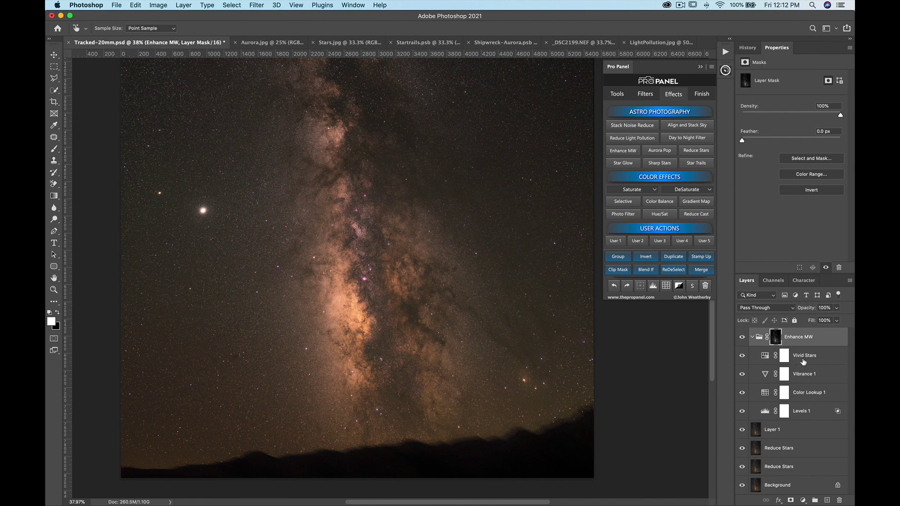
Check the Color Lookup 1 layer's effect and switch its 3D LUT to Crisp_Winter.look
left_click(806, 395)
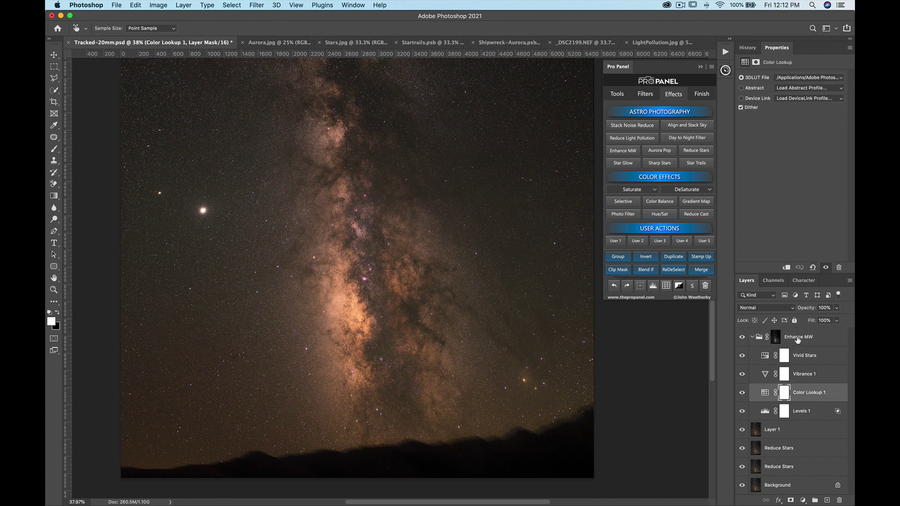
left_click(741, 394)
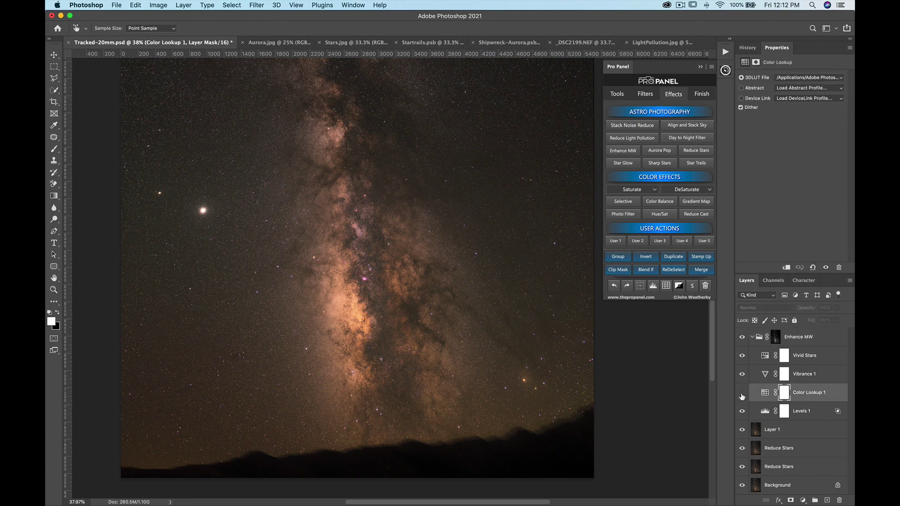
left_click(742, 394)
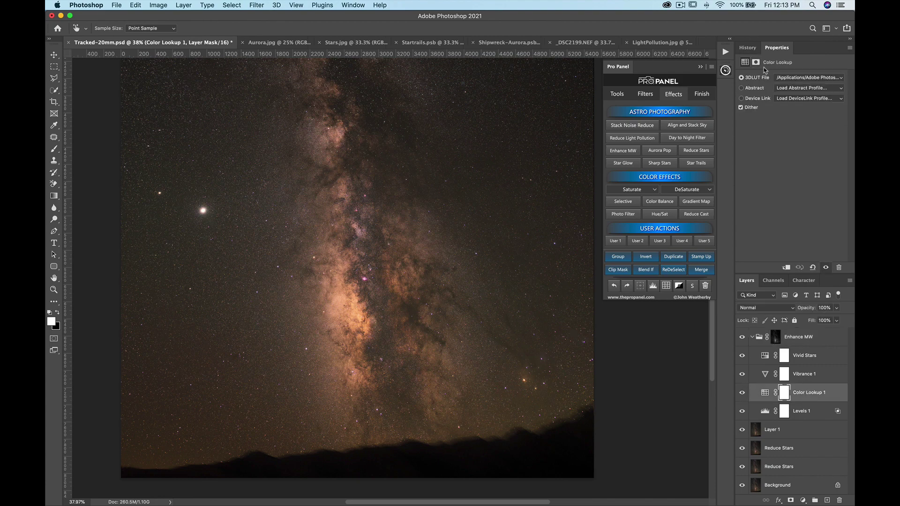
left_click(798, 81)
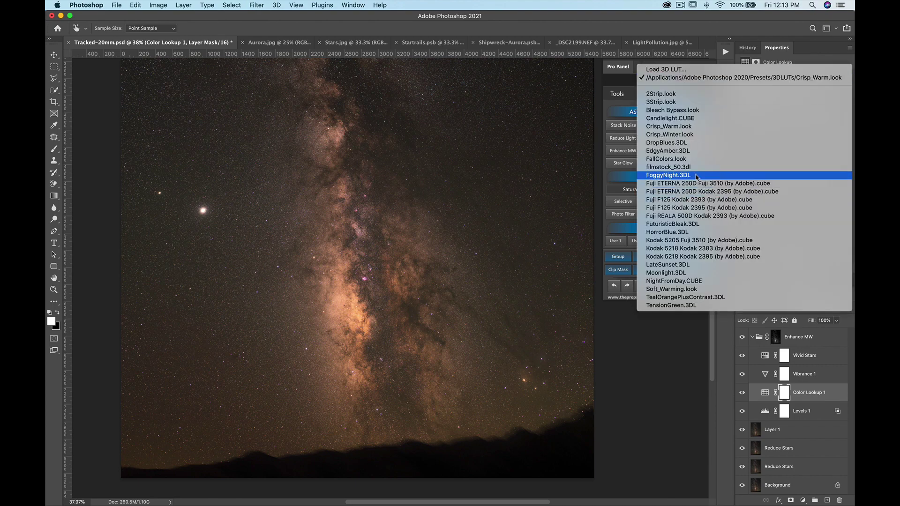
left_click(680, 137)
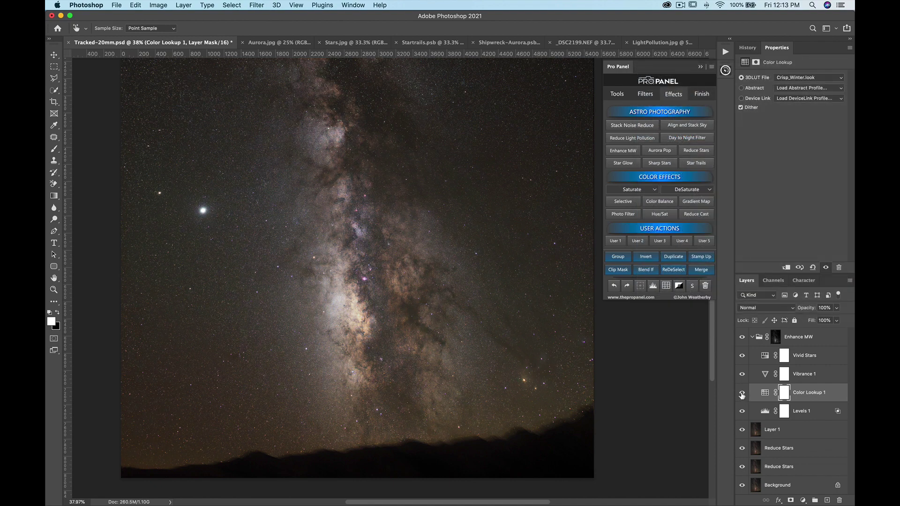
Lower the Enhance MW group's opacity to 79%
left_click(820, 336)
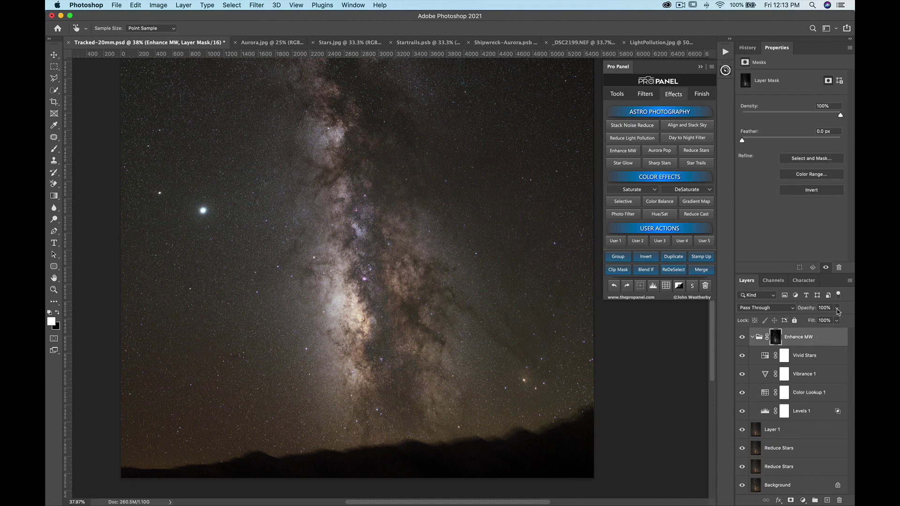
left_click(838, 312)
mouse_move(837, 320)
left_mouse_down()
mouse_move(804, 322)
mouse_move(828, 321)
left_mouse_up()
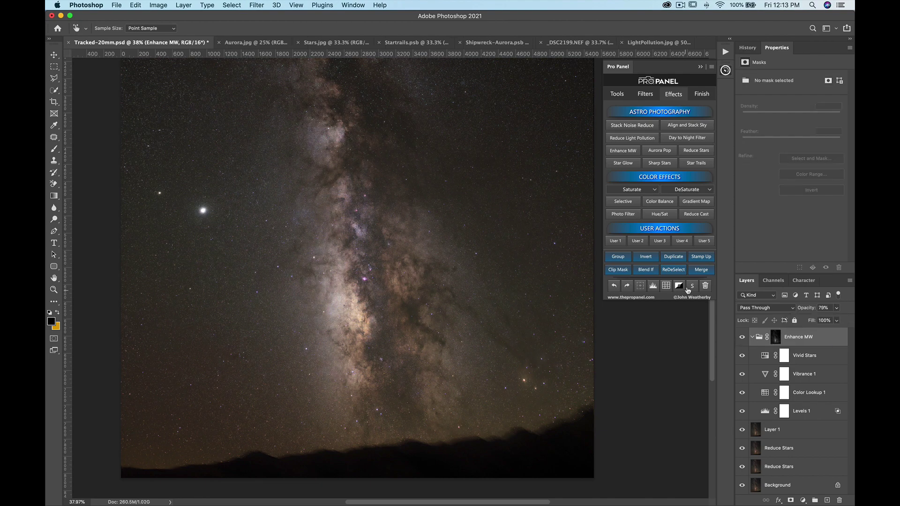
Delete the Enhance MW group and apply the Core Contrast effect to Layer 1, using Unsharp Mask amount 45%, radius 10.0 pixels and threshold 0
left_click(706, 286)
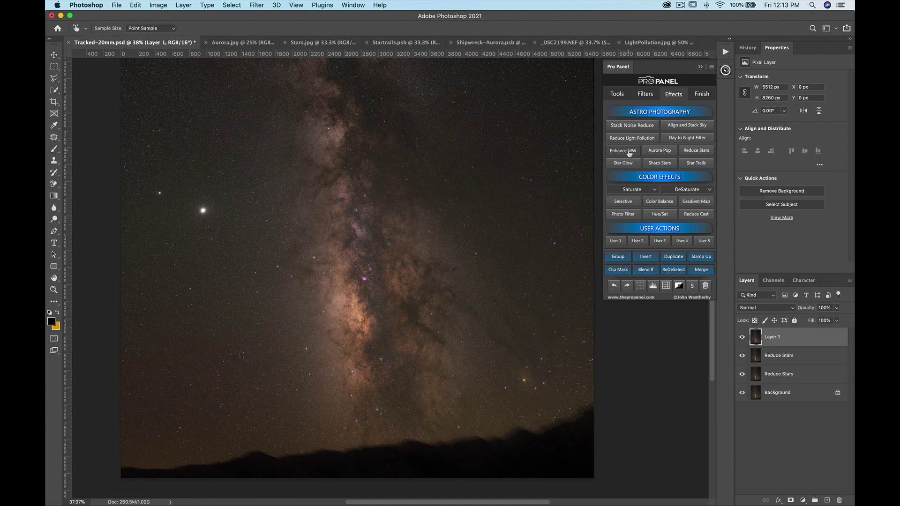
key("alt")
left_click(620, 151, "alt")
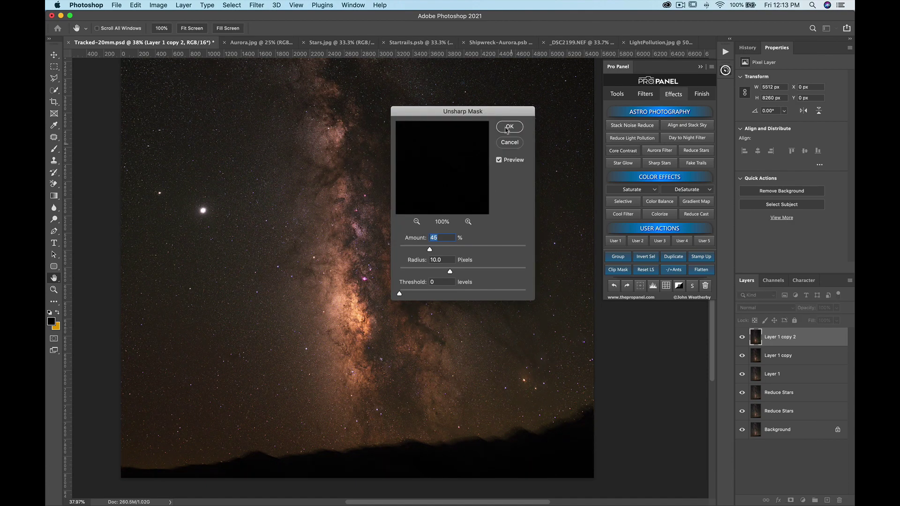
left_click_drag(414, 111, 468, 106)
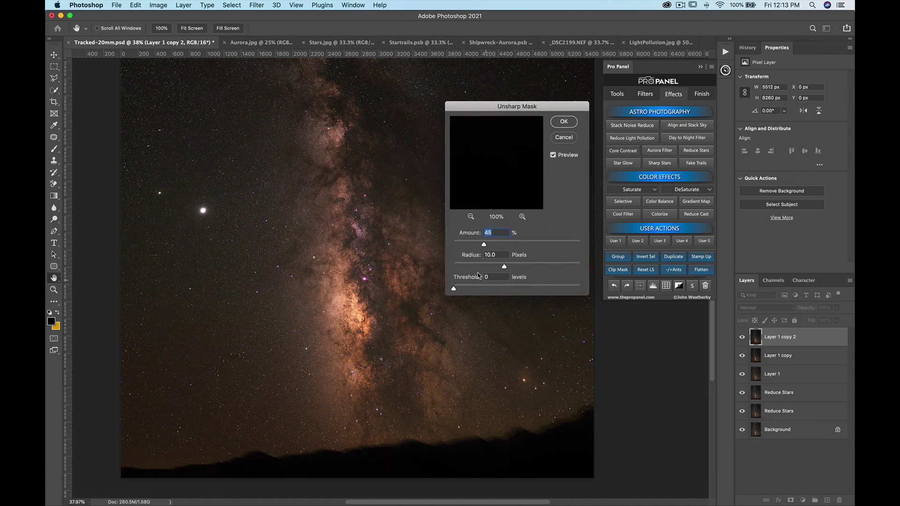
scroll(534, 174, "down", 1)
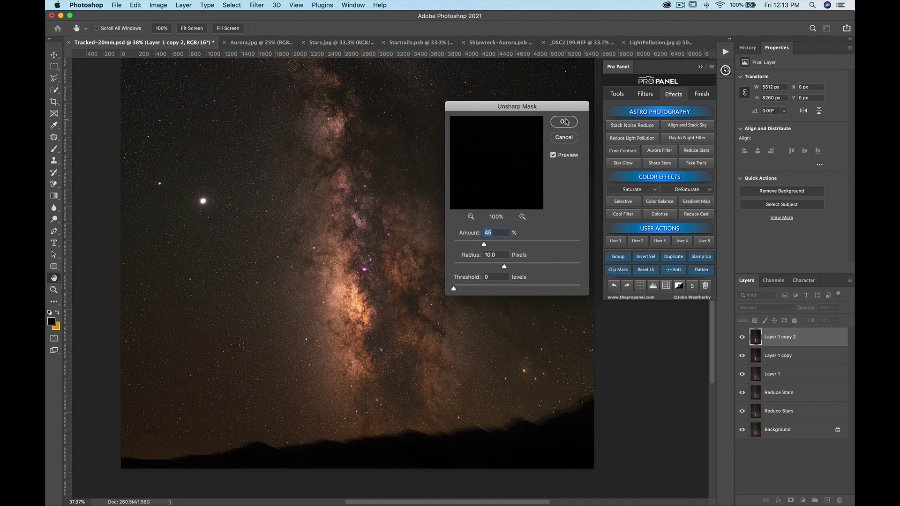
left_click(564, 121)
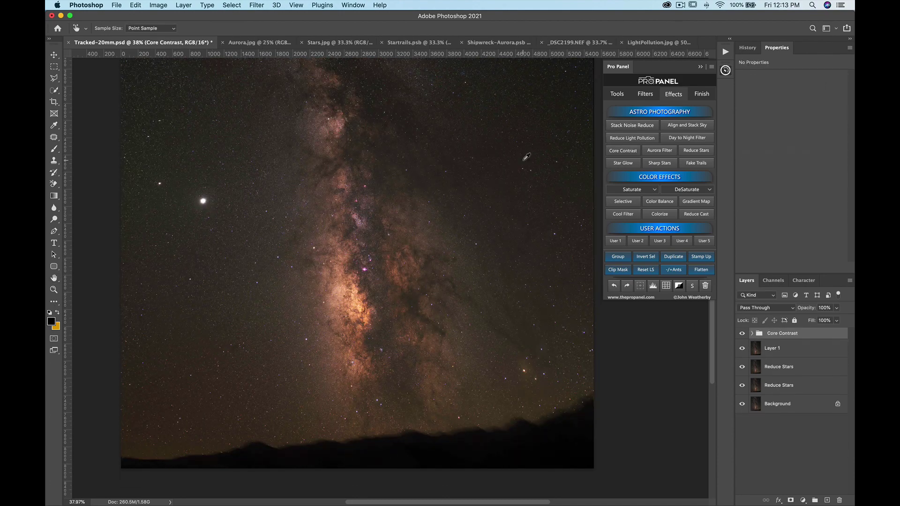
Compare the Milky Way image with the Core Contrast group hidden and shown
left_click(741, 334)
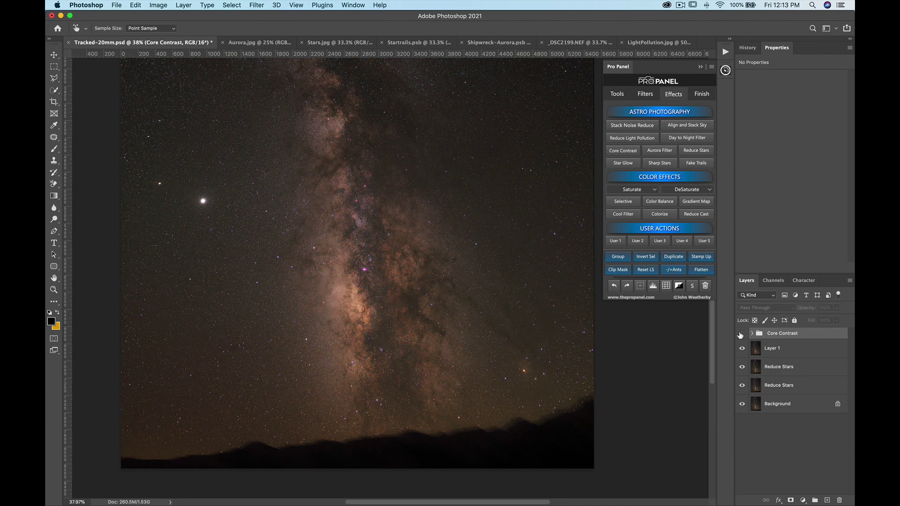
left_click(741, 333)
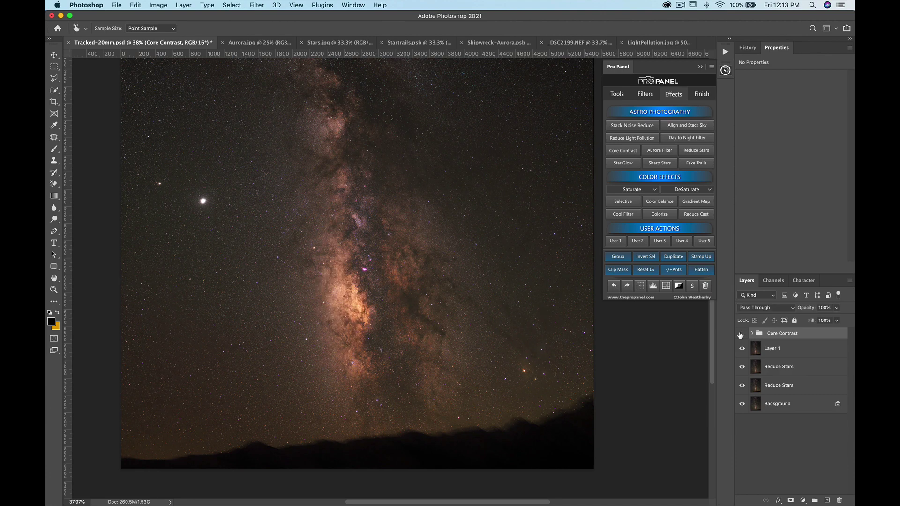
left_click(741, 333)
left_click(741, 334)
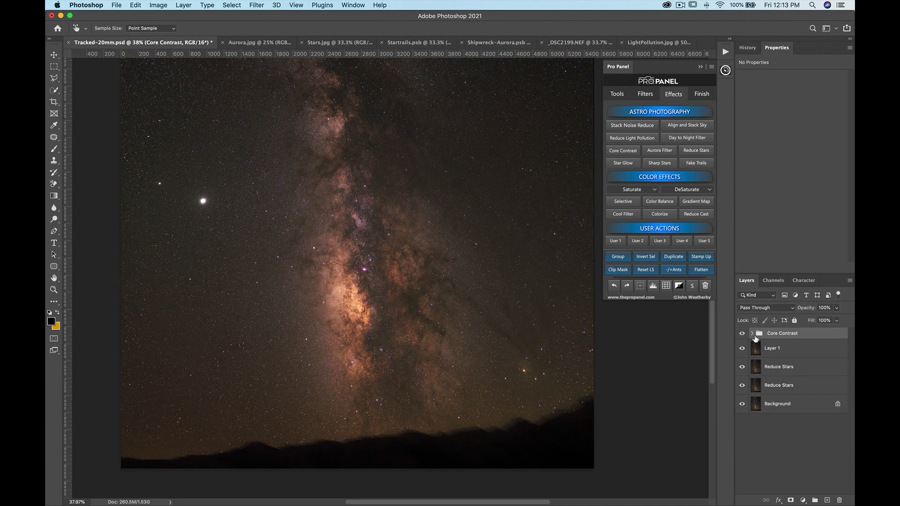
left_click(836, 308)
mouse_move(837, 319)
left_mouse_down()
mouse_move(800, 321)
mouse_move(837, 320)
left_mouse_up()
Examine what the Brightness and Contrast layers inside the Core Contrast group each contribute to the image
left_click(752, 334)
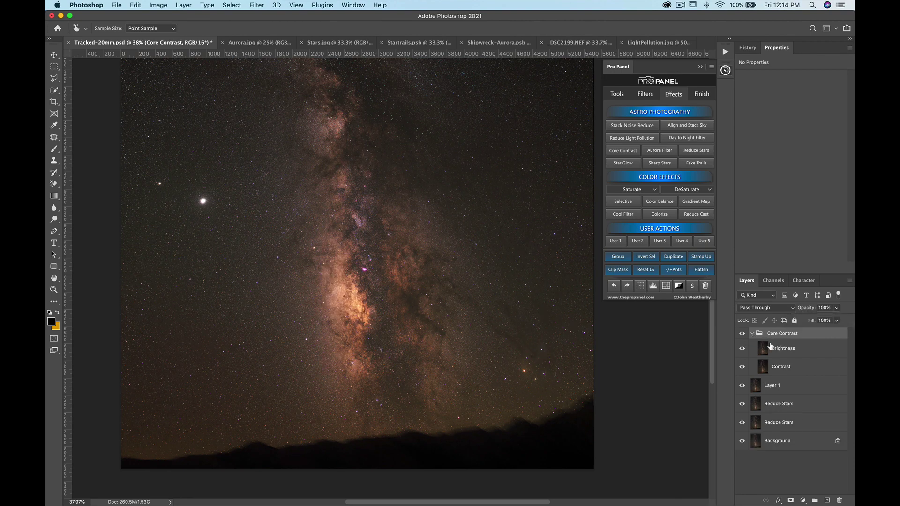
left_click(784, 350)
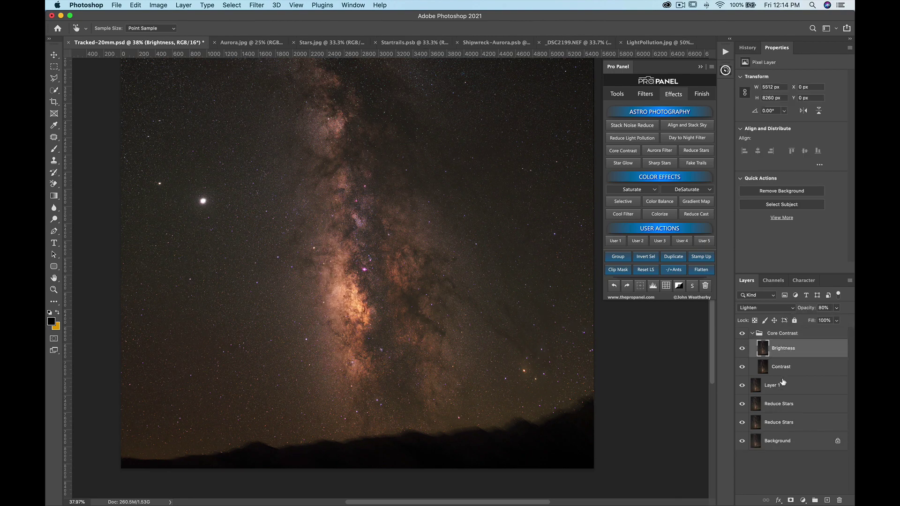
left_click(742, 349)
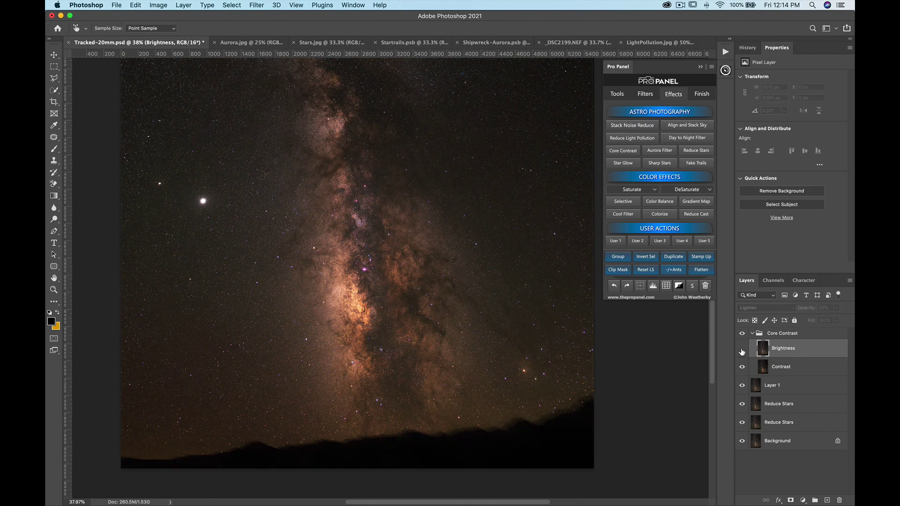
left_click(742, 349)
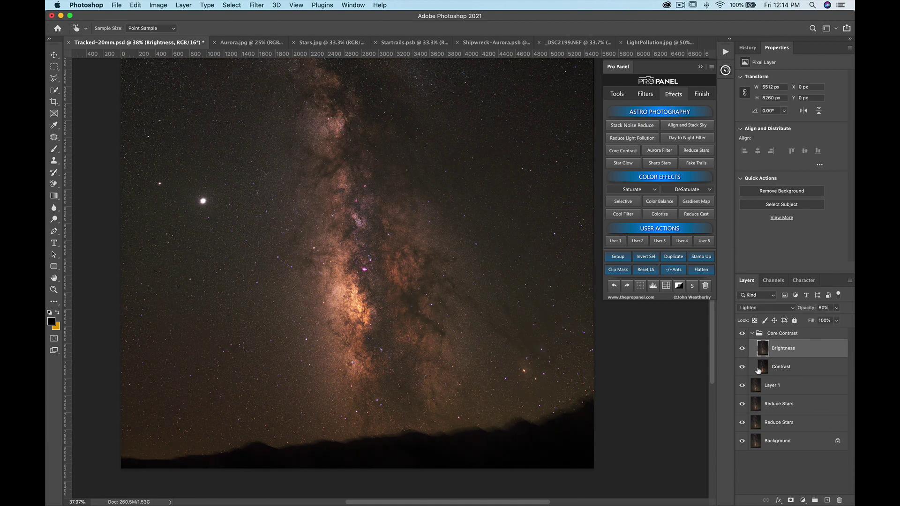
left_click(742, 367)
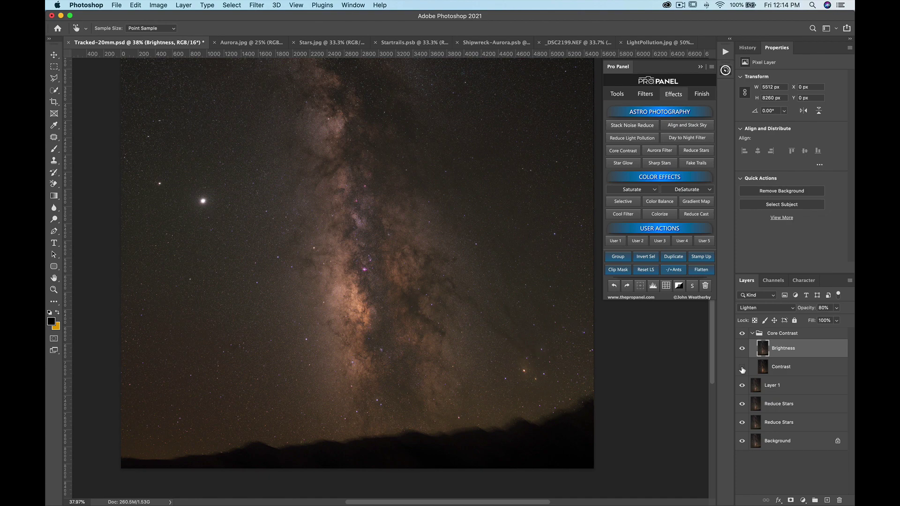
left_click(742, 367)
left_click(742, 334)
left_click(742, 334)
left_click(752, 333)
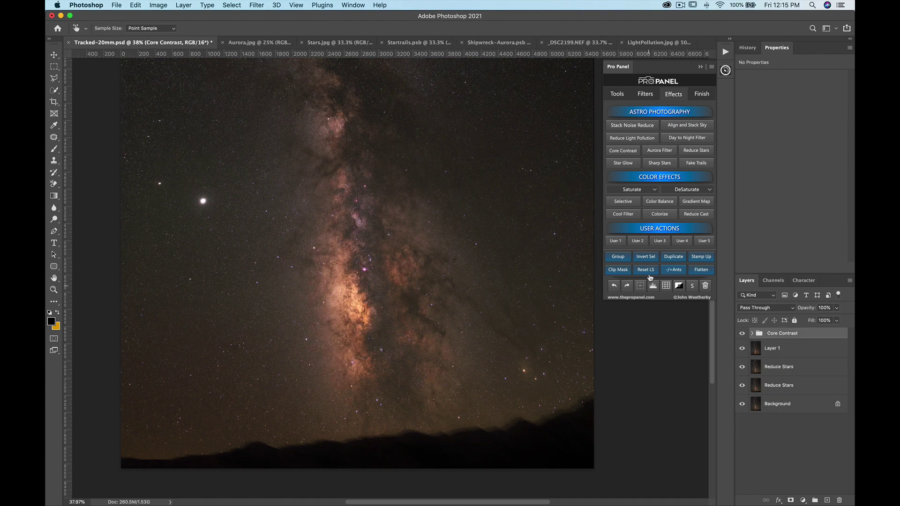
Apply the Star Glow effect above the Core Contrast group and select the Brush tool for painting its mask
left_click(622, 164)
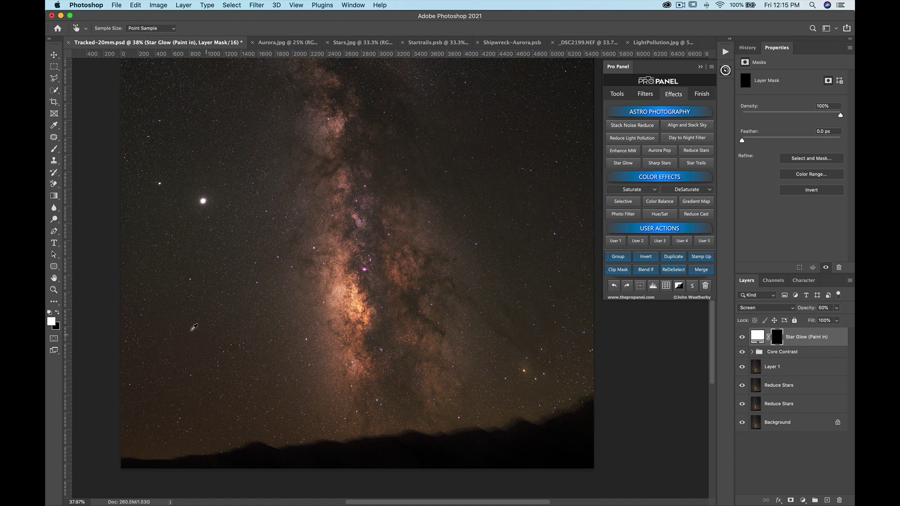
left_click(54, 149)
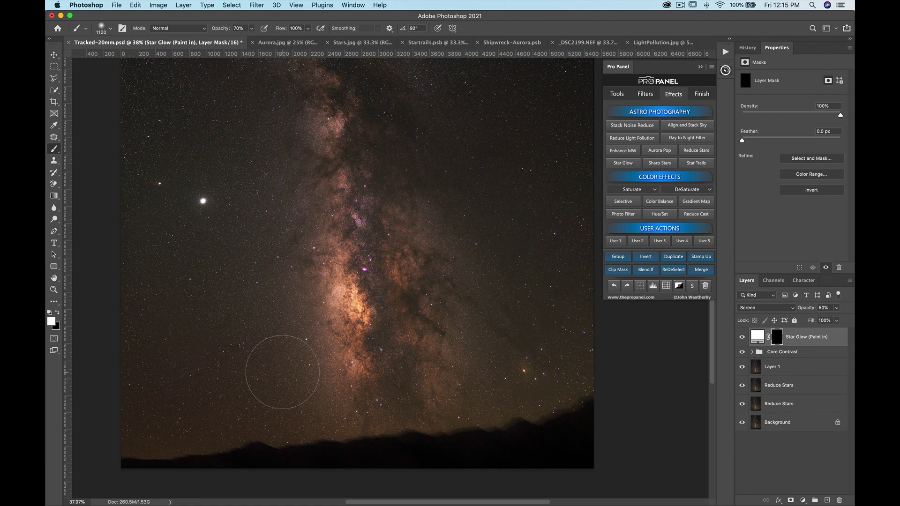
key("super+plus")
key("super+plus")
key("super+plus")
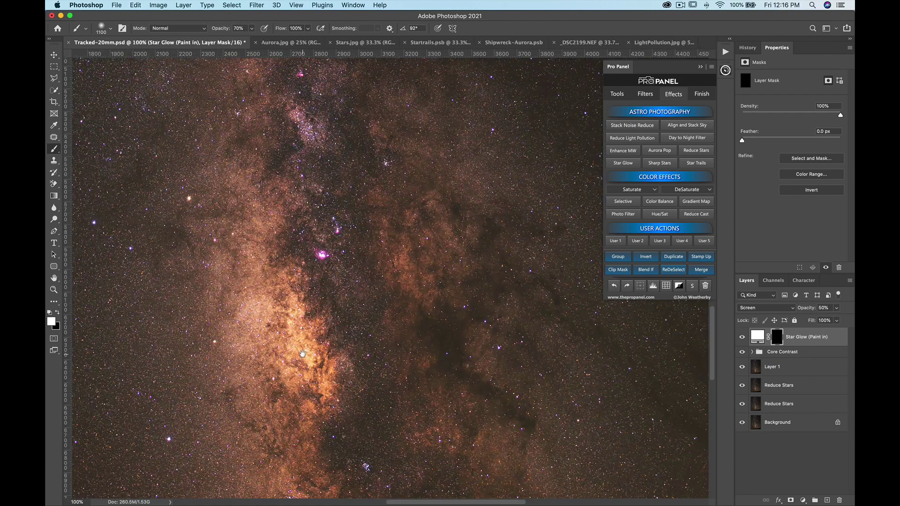
left_click_drag(303, 354, 450, 290)
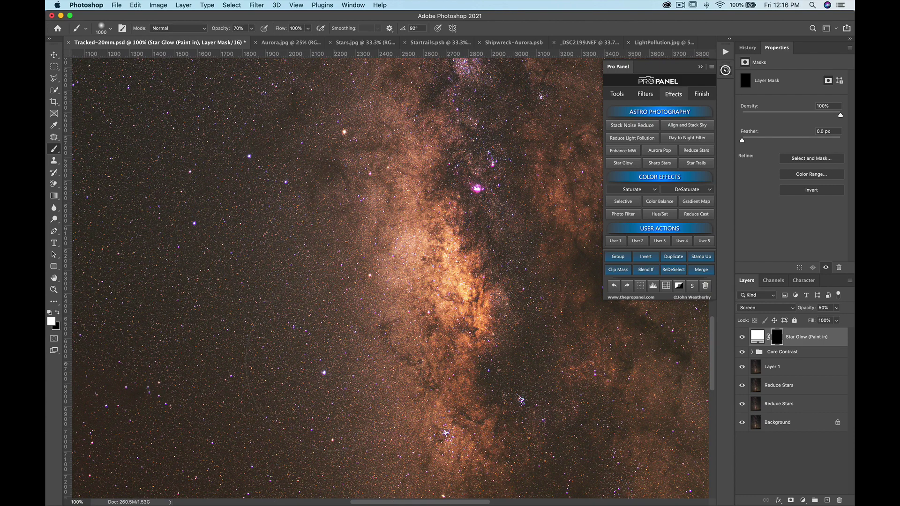
Reduce the brush size to 15 px and set both its opacity and flow to 50%
key("bracketleft")
key("bracketleft")
key("bracketleft")
key("bracketleft")
key("bracketleft")
key("bracketleft")
key("bracketleft")
key("bracketleft")
key("bracketleft")
key("bracketleft")
key("bracketleft")
key("bracketleft")
key("bracketleft")
left_click_drag(251, 30, 248, 41)
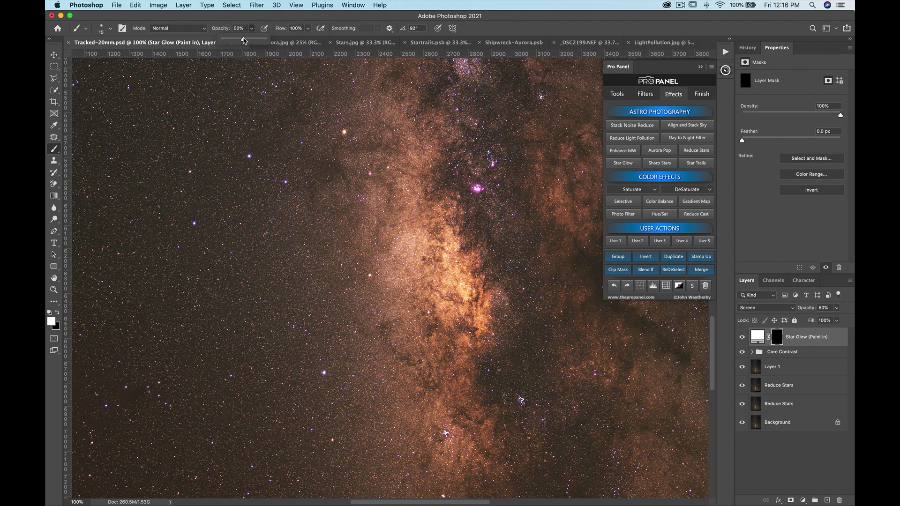
left_click(299, 27)
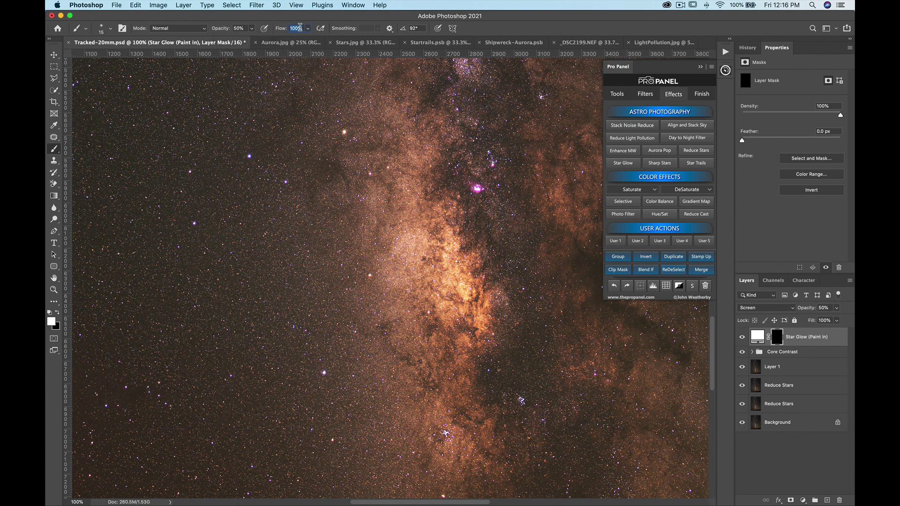
type("5")
Paint a layered glow over the bright star beside the Milky Way core, enlarging the brush up to 600 px between dabs
key("bracketright")
left_click(324, 373)
key("bracketright")
left_click(324, 372)
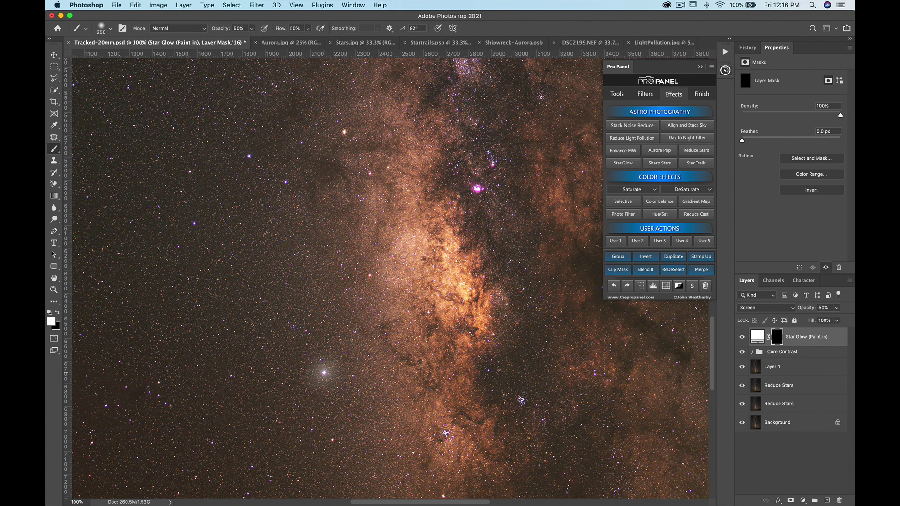
left_click(324, 373)
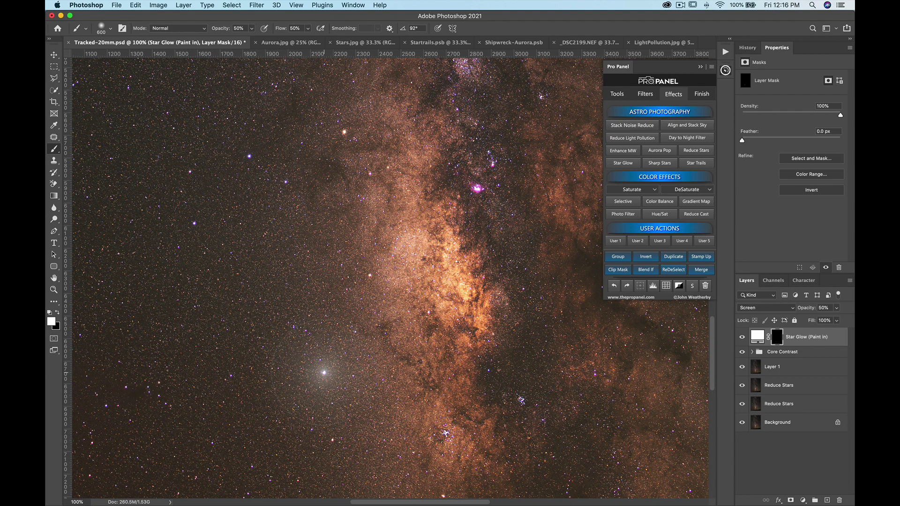
Compare the whole image with the Star Glow layer hidden and shown
key("super+0")
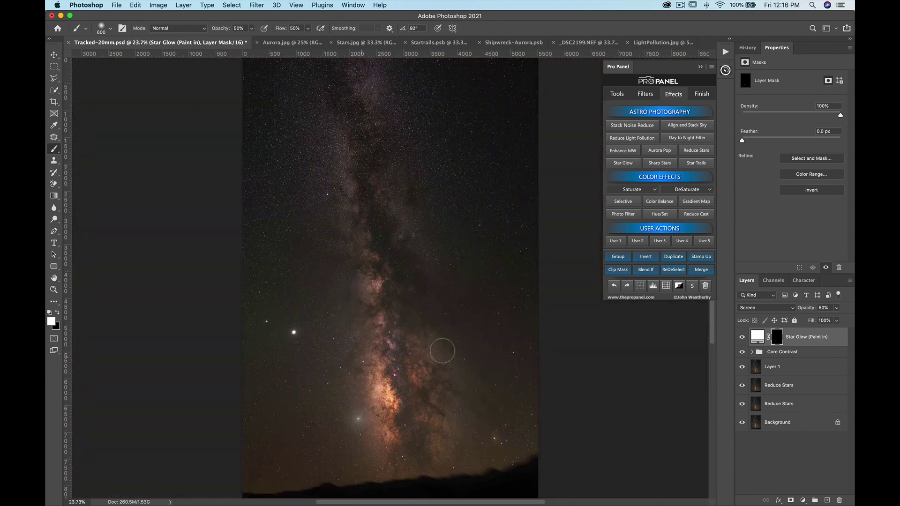
left_click(742, 337)
left_click(742, 337)
left_click(742, 337)
left_click(743, 338)
Add a second Star Glow layer, set its fill to #cb90e4 sampled from the bright pink nebula, and target its mask
scroll(403, 399, "up", 5)
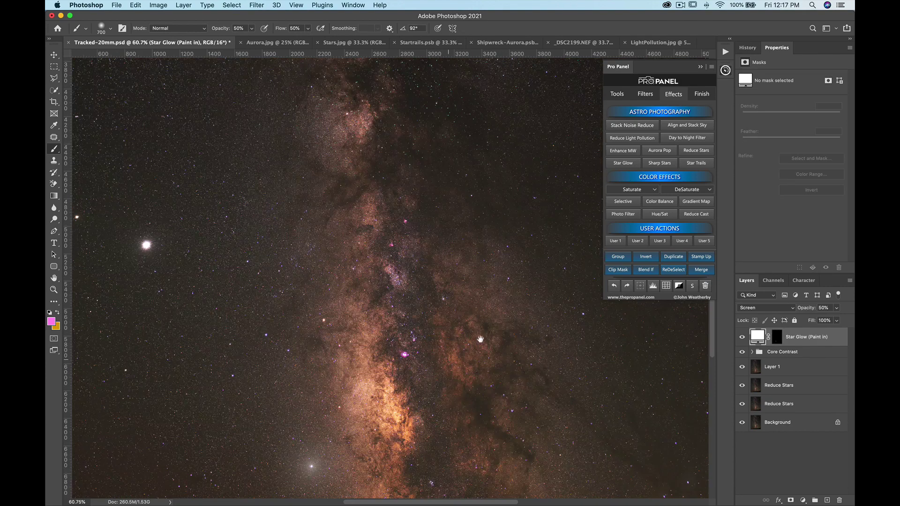
left_click(623, 163)
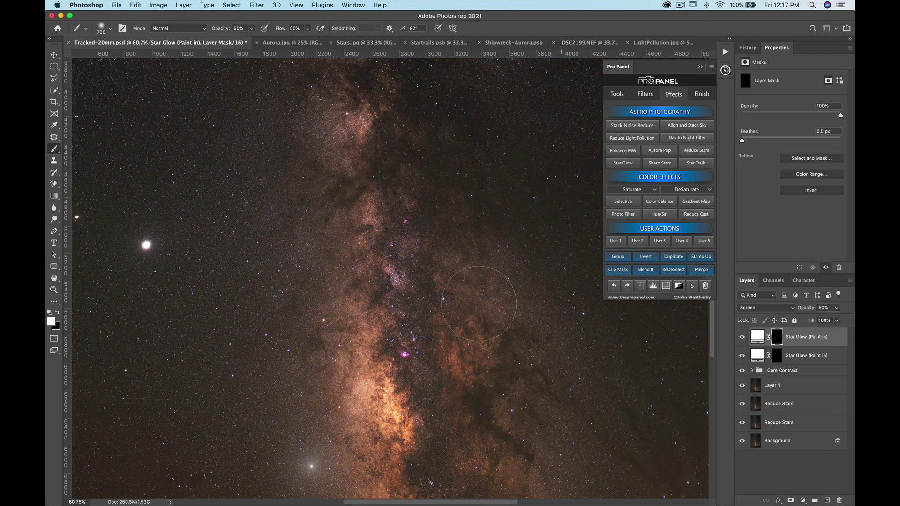
double_click(757, 336)
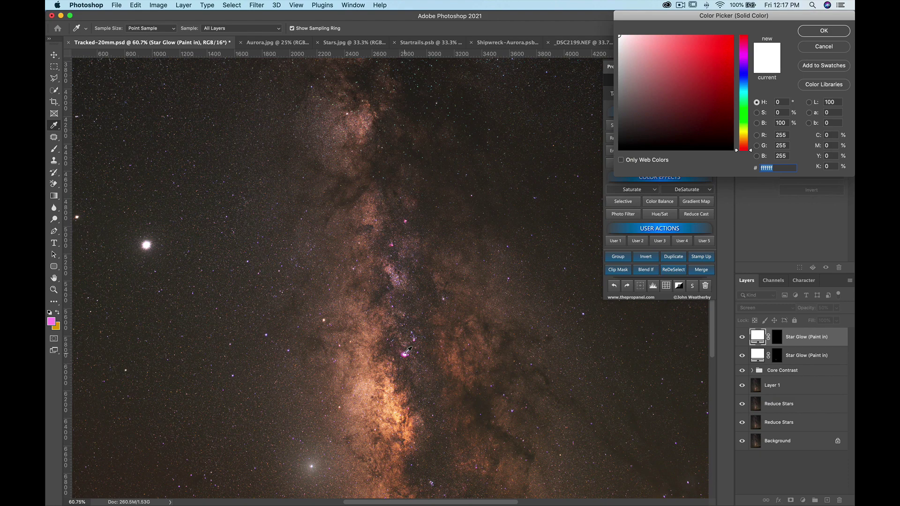
left_click(405, 354)
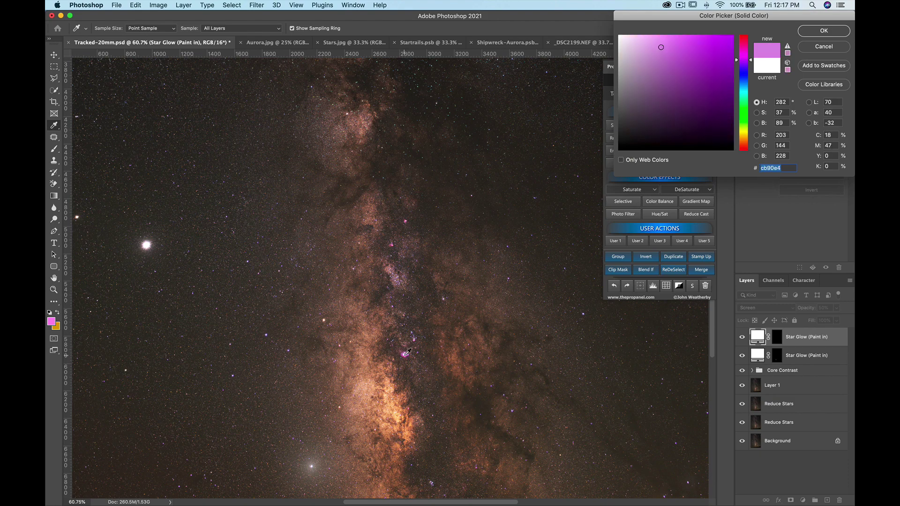
left_click(811, 32)
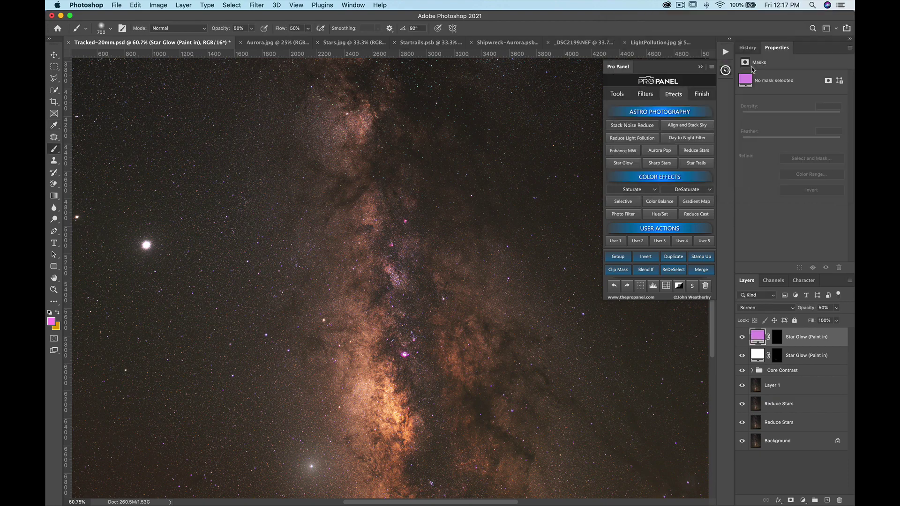
left_click(777, 337)
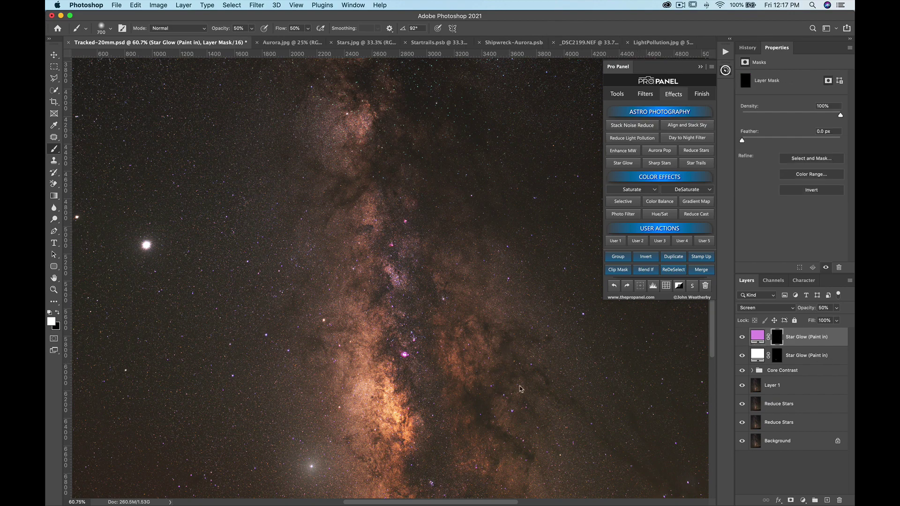
Paint a layered glow over the pink nebula in the Milky Way core, enlarging the brush up to 700 px between dabs
scroll(402, 365, "up", 5)
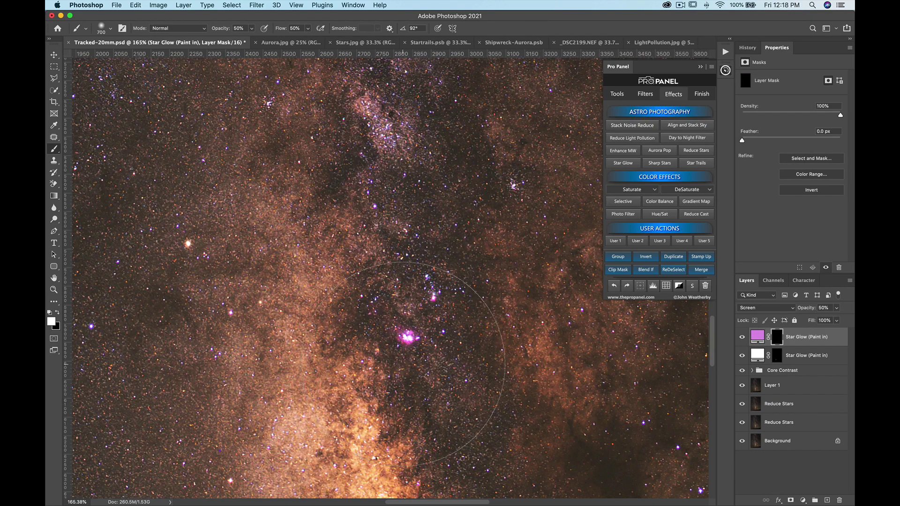
key("bracketleft")
key("bracketleft")
key("bracketleft")
key("bracketleft")
key("bracketleft")
key("bracketleft")
key("bracketleft")
key("bracketleft")
key("bracketleft")
key("bracketleft")
key("bracketleft")
key("bracketright")
key("bracketright")
key("bracketright")
key("bracketright")
key("bracketright")
key("bracketright")
key("bracketright")
key("bracketright")
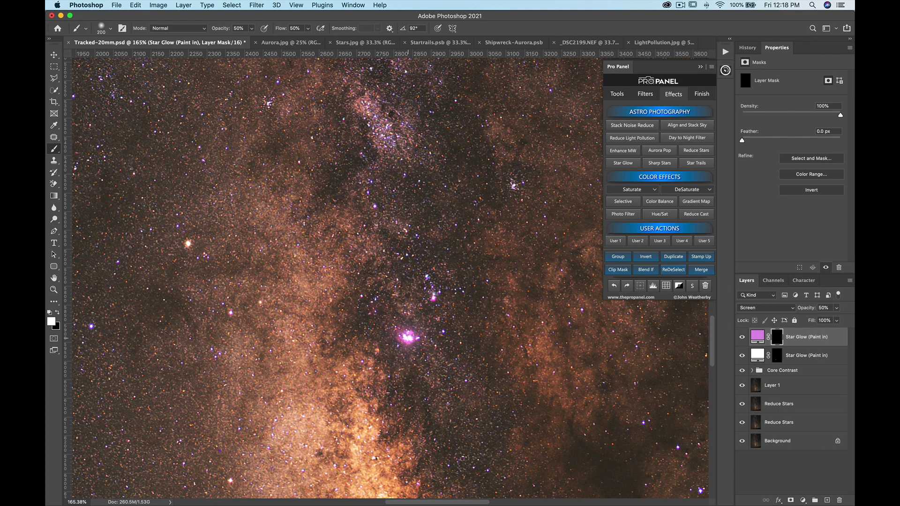
left_click(408, 337)
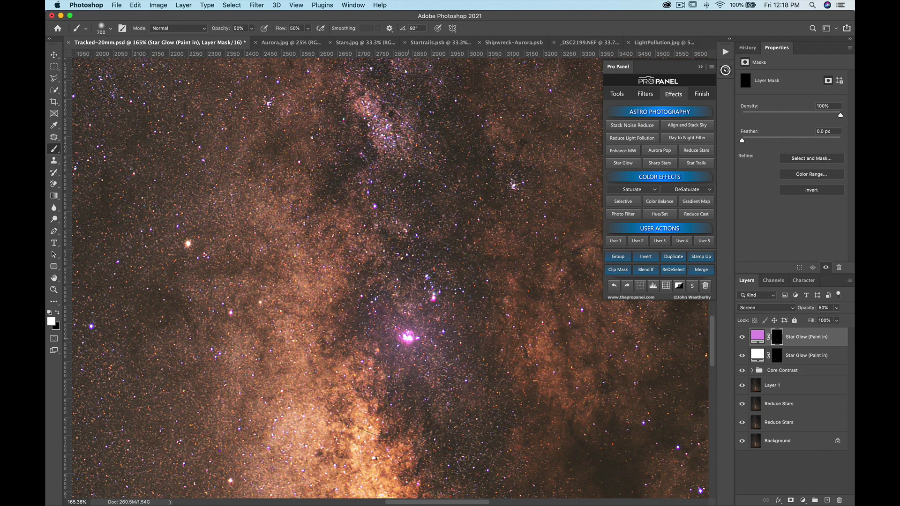
key("super+0")
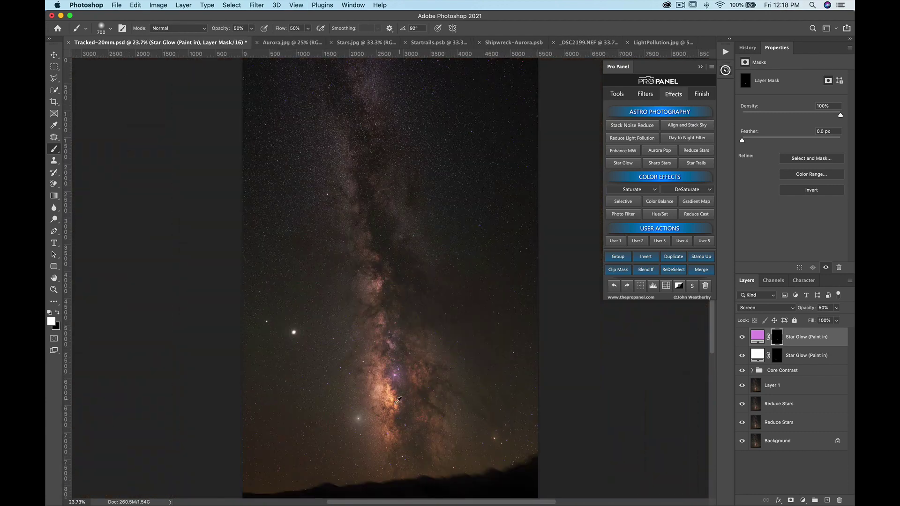
Add a third Star Glow layer for the orange star near the horizon and reduce the brush size to 80 px
scroll(502, 442, "up", 2)
scroll(501, 443, "up", 2)
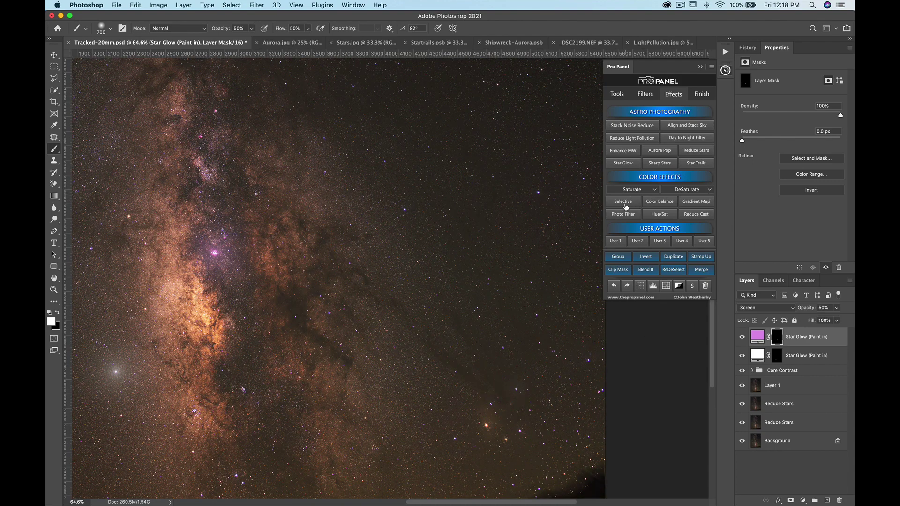
left_click(622, 164)
key("bracketleft")
key("bracketleft")
key("bracketleft")
key("bracketleft")
key("bracketleft")
key("bracketleft")
key("bracketleft")
key("bracketleft")
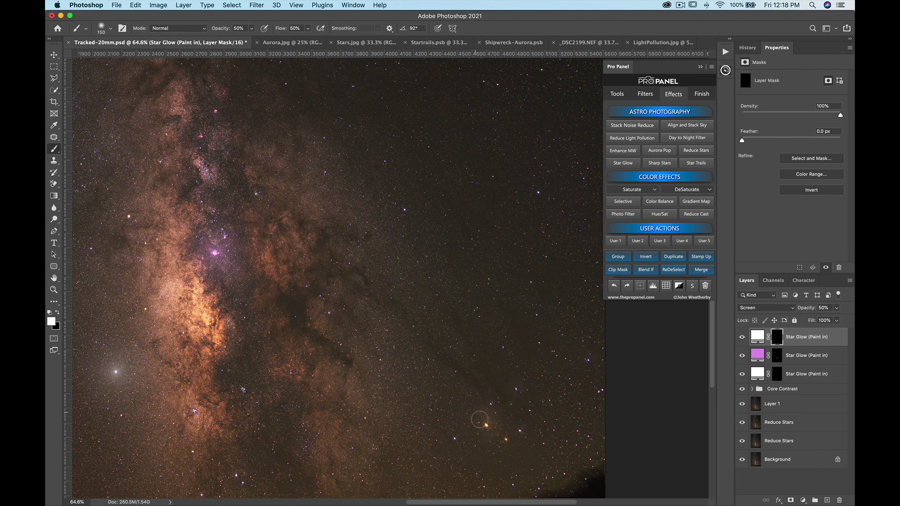
key("bracketleft")
Set the new Star Glow layer's fill to #f3933b sampled from the orange star
double_click(758, 336)
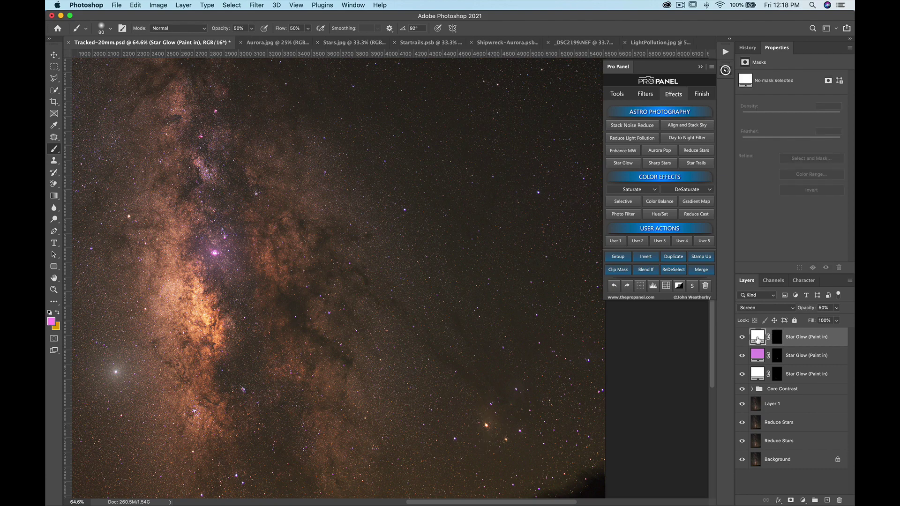
left_click(486, 424)
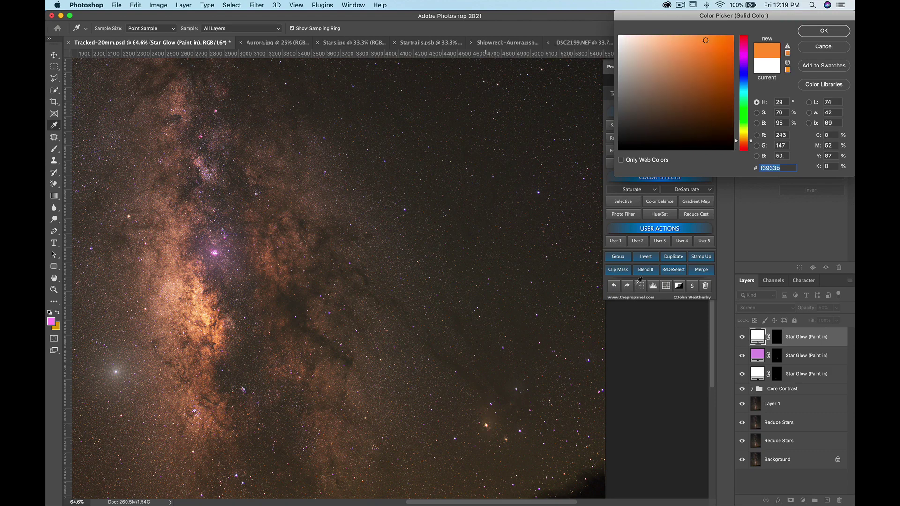
left_click(823, 30)
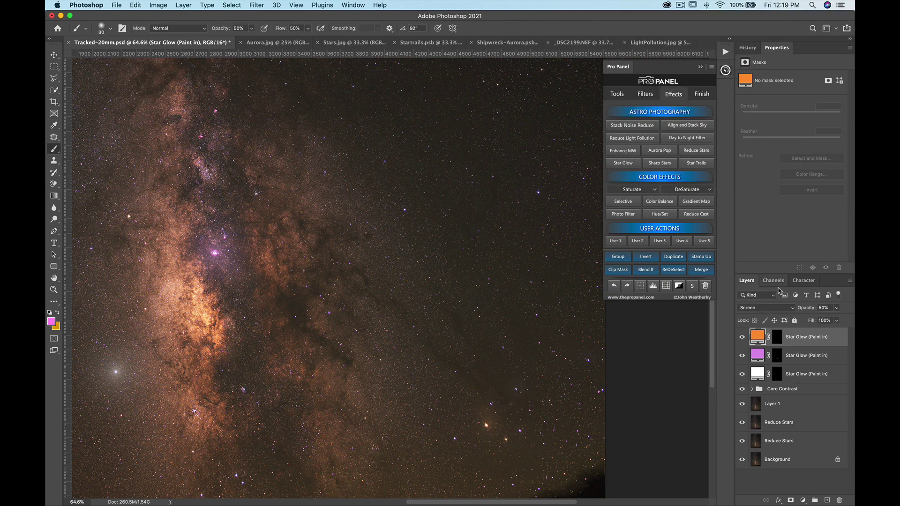
Paint a layered glow over the orange star on the orange layer's mask, enlarging the brush up to 900 px
left_click(777, 336)
key("d")
key("b")
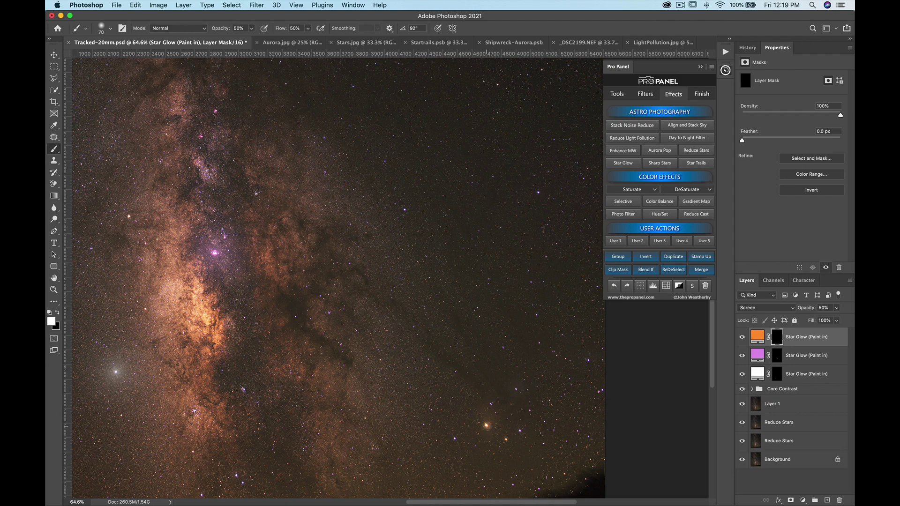
key("bracketright")
key("bracketright")
key("bracketright")
key("bracketright")
key("bracketright")
key("bracketright")
key("bracketright")
key("bracketright")
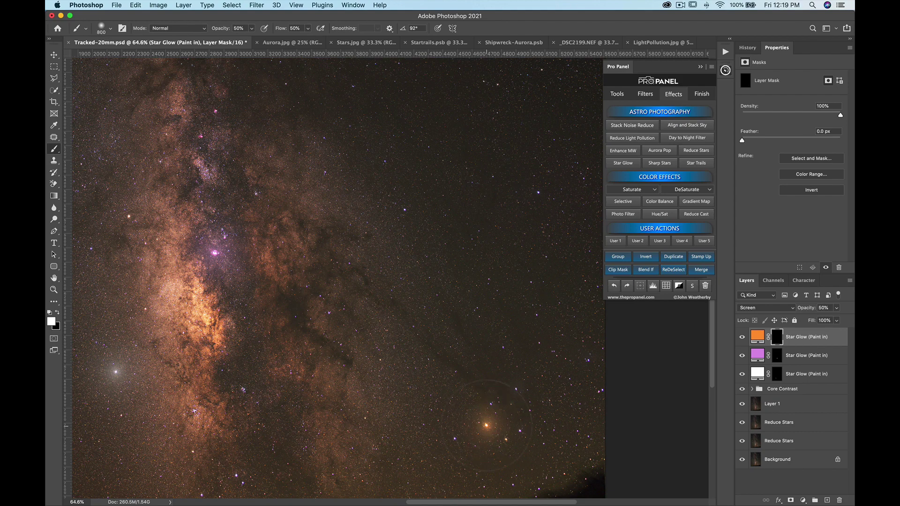
key("bracketright")
Compare the whole image with all three Star Glow layers hidden and shown
key("super+0")
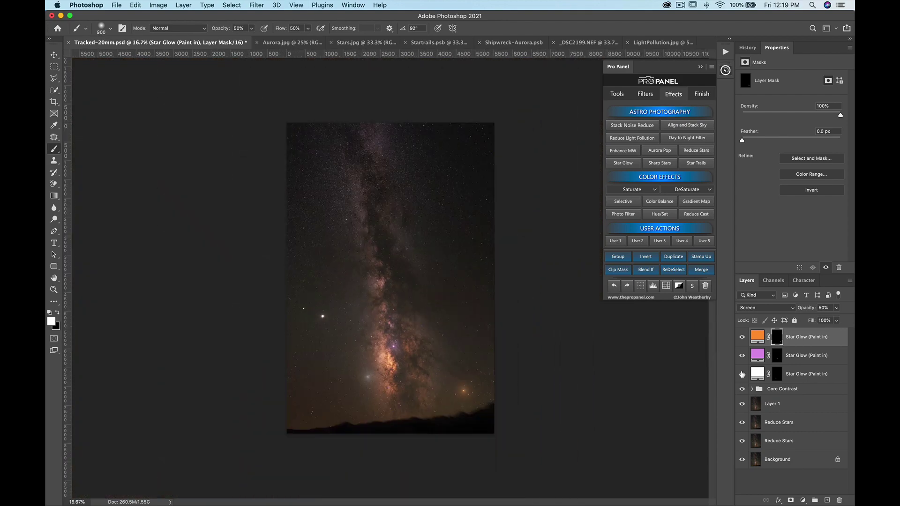
left_click_drag(742, 375, 742, 336)
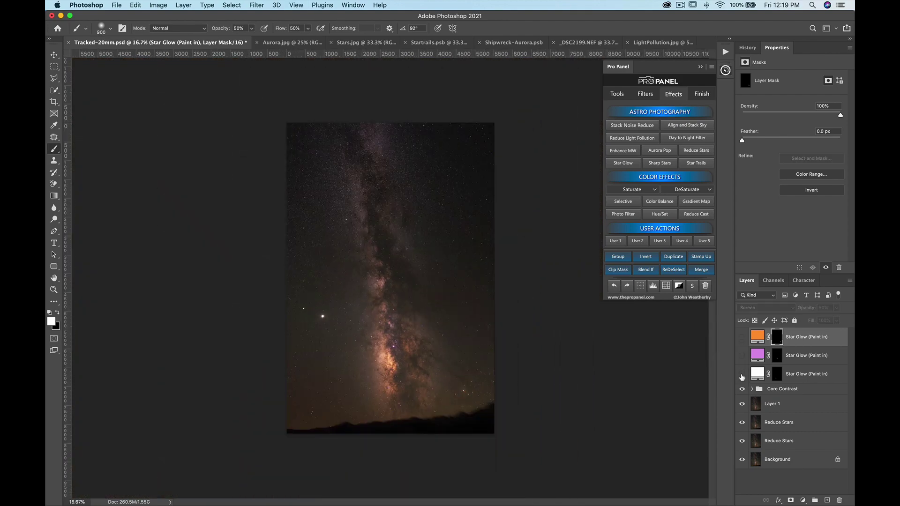
left_click_drag(742, 377, 742, 337)
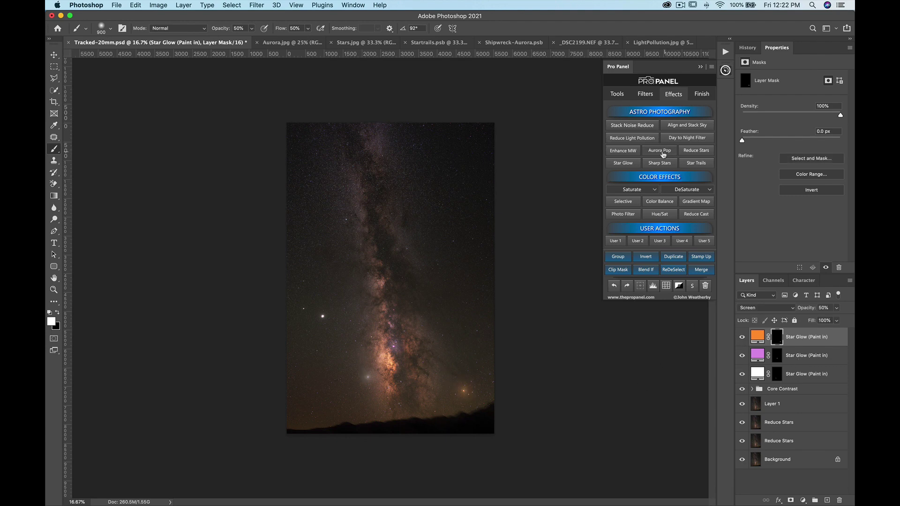
Apply the Aurora Pop effect to Aurora.jpg and compare the image with the effect hidden and shown
left_click(274, 46)
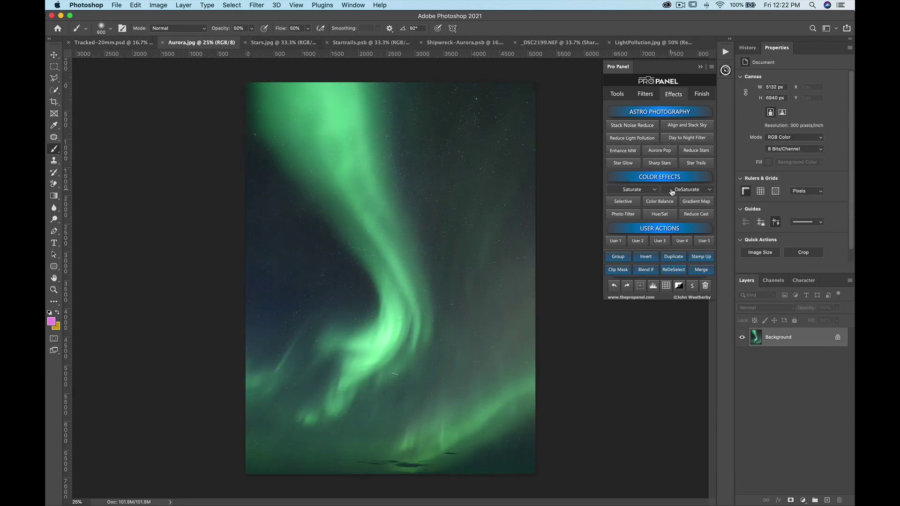
left_click(658, 152)
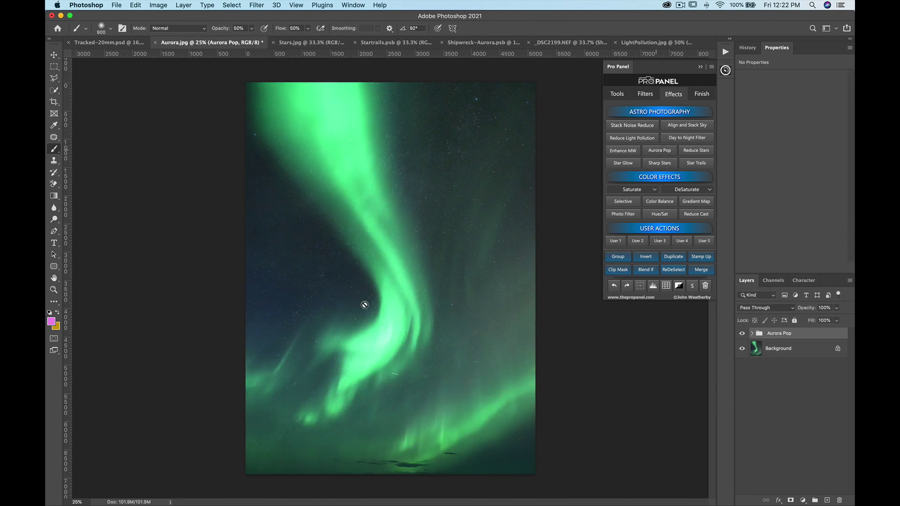
left_click(742, 333)
left_click(742, 333)
Lower the opacity of the Aurora Pop group and hide it to compare with the original aurora
left_click(836, 308)
mouse_move(837, 320)
left_mouse_down()
mouse_move(811, 321)
mouse_move(835, 322)
left_mouse_up()
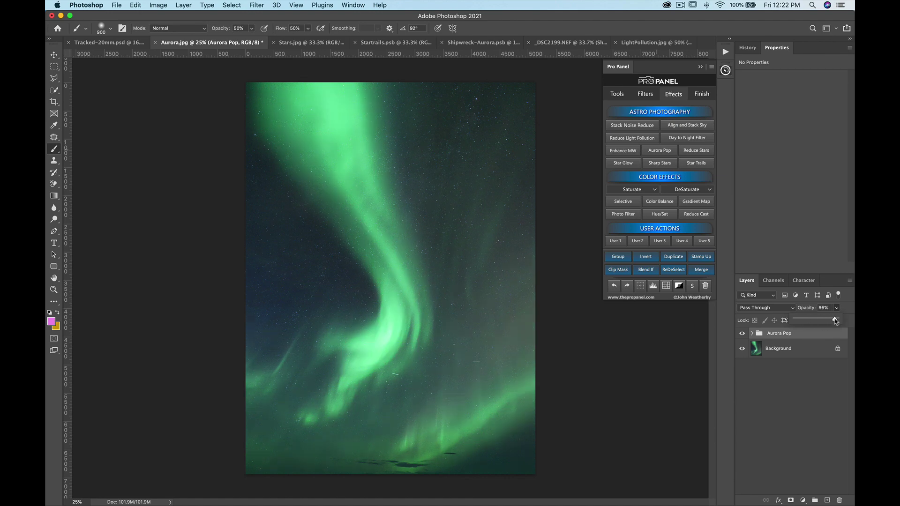
left_click(742, 333)
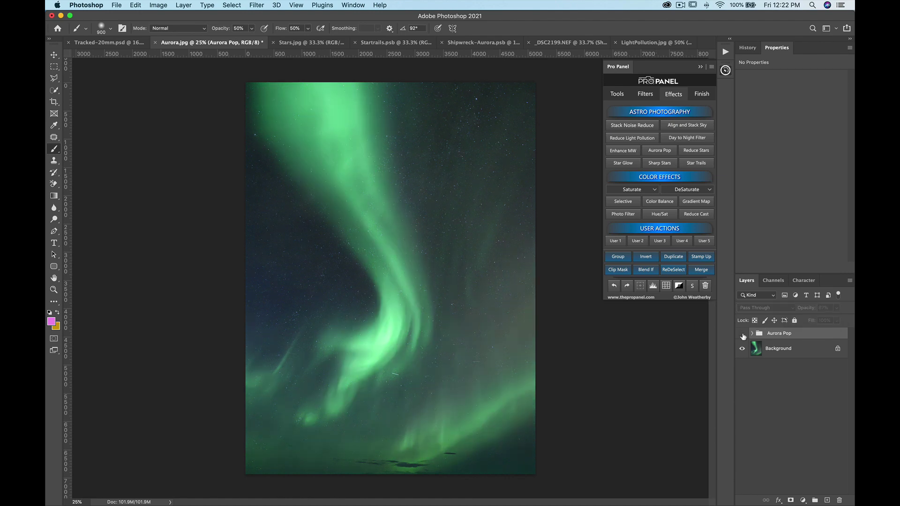
Examine the star movement between the stacked frames in Startrails.psb by hiding the layers one after another and showing them again
left_click(395, 42)
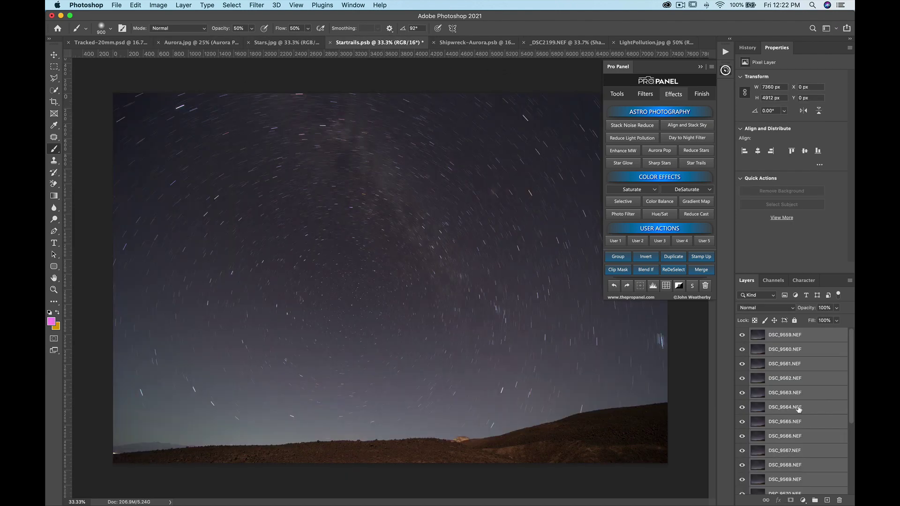
left_click_drag(742, 336, 743, 467)
scroll(745, 467, "down", 5)
left_click(742, 472)
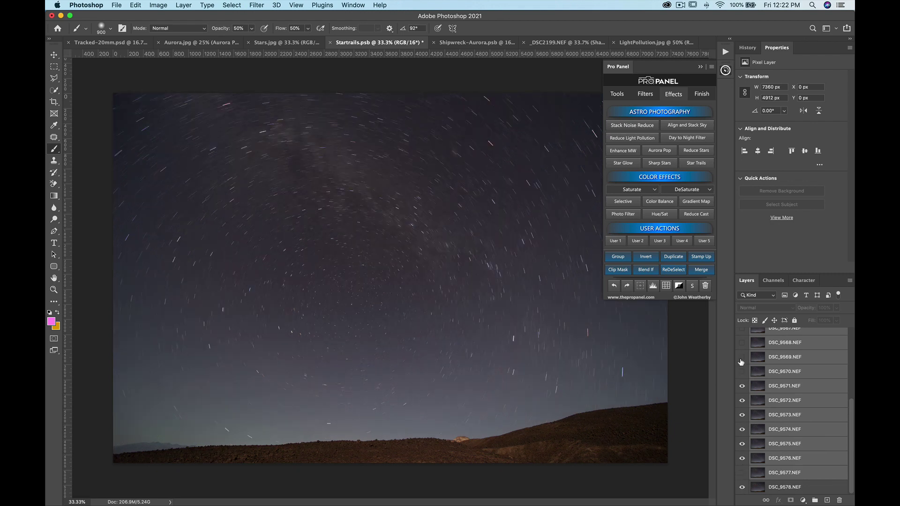
left_click_drag(742, 356, 741, 371)
left_click_drag(743, 457, 742, 385)
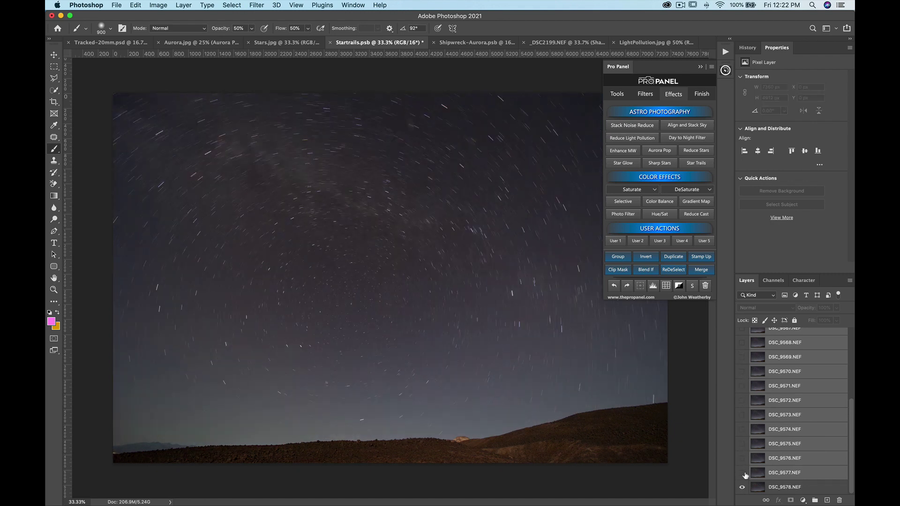
left_click(742, 472)
left_click(742, 458)
left_click_drag(742, 445, 742, 360)
scroll(742, 367, "up", 5)
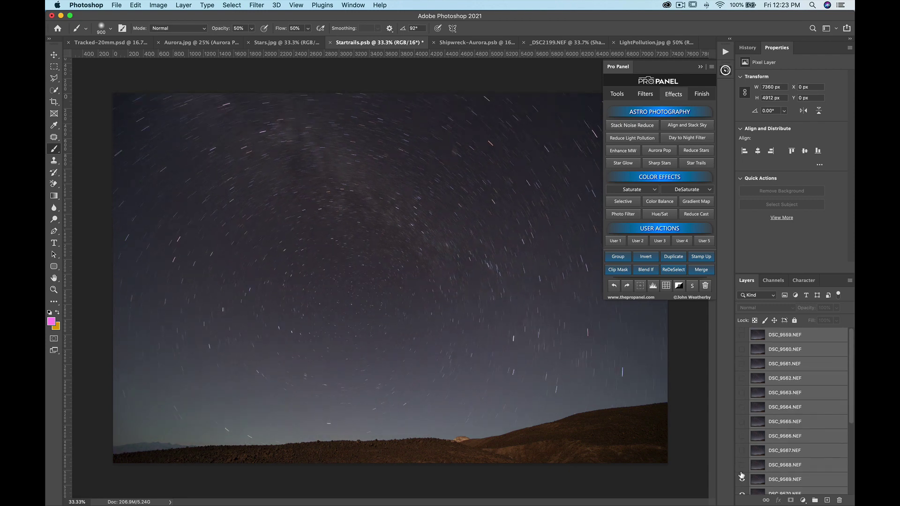
left_click_drag(742, 466, 743, 324)
Apply the Star Trails effect to the selected stack of DSC frames
left_click(617, 95)
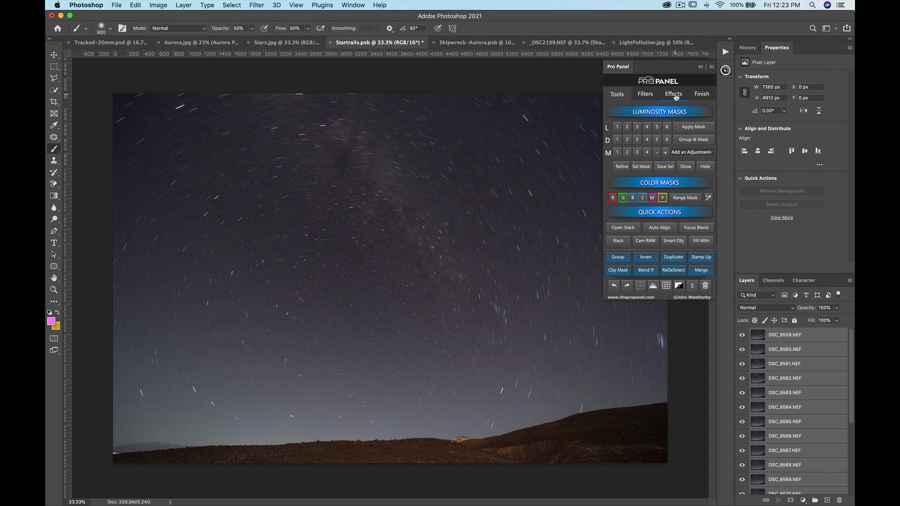
left_click(676, 97)
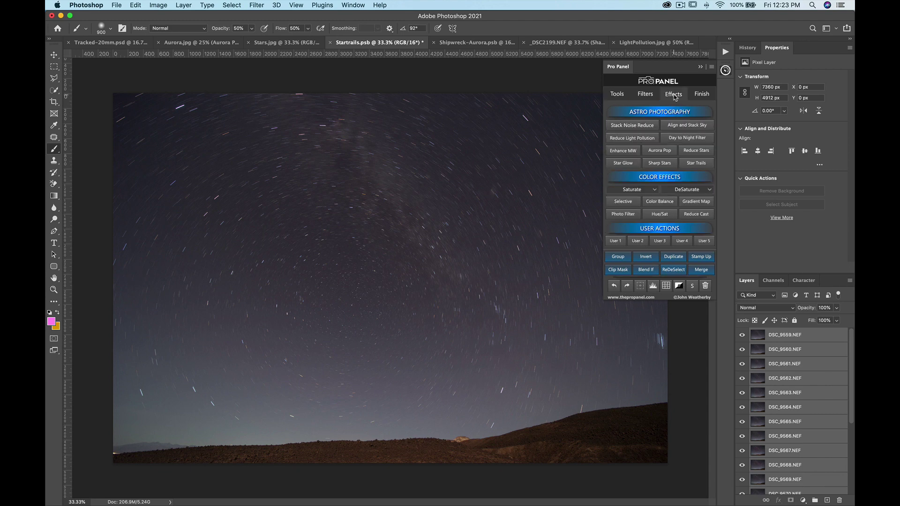
left_click(695, 164)
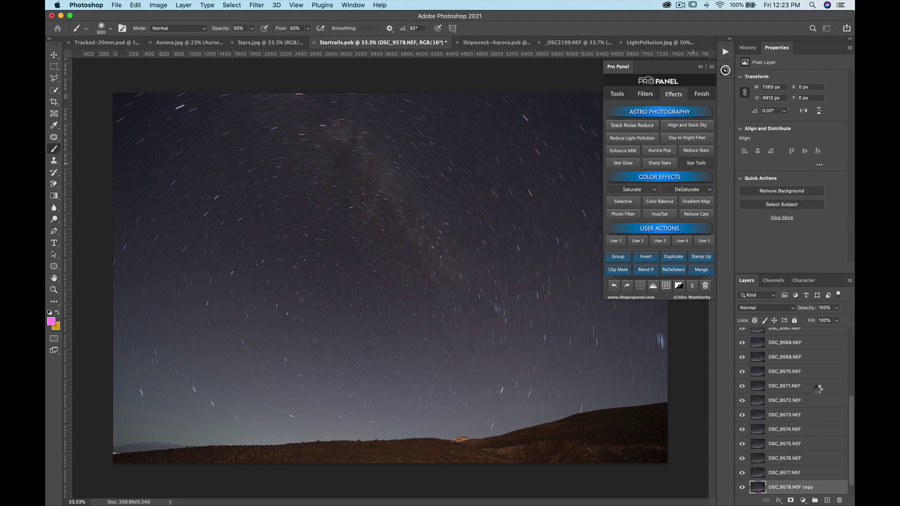
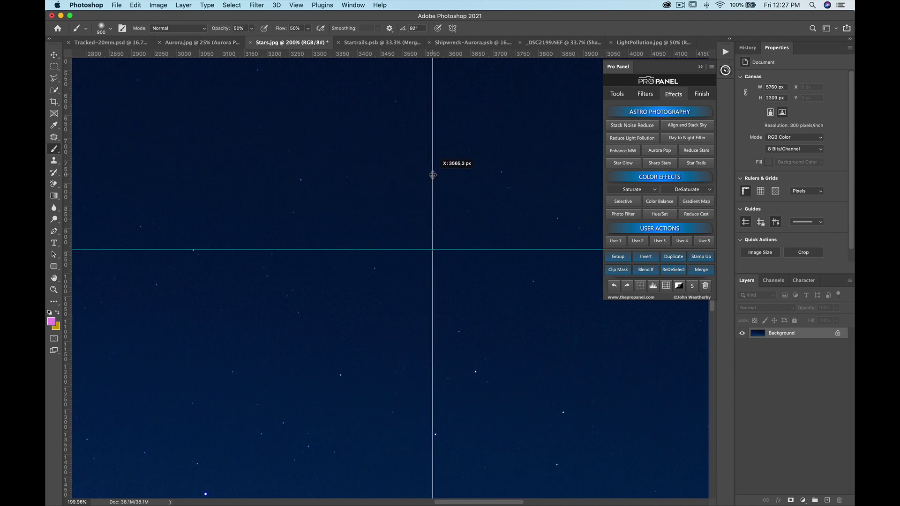
Place a vertical guide at about 3565 px across the horizontal guide in Stars.jpg and unlock the background layer
left_click_drag(433, 175, 432, 174)
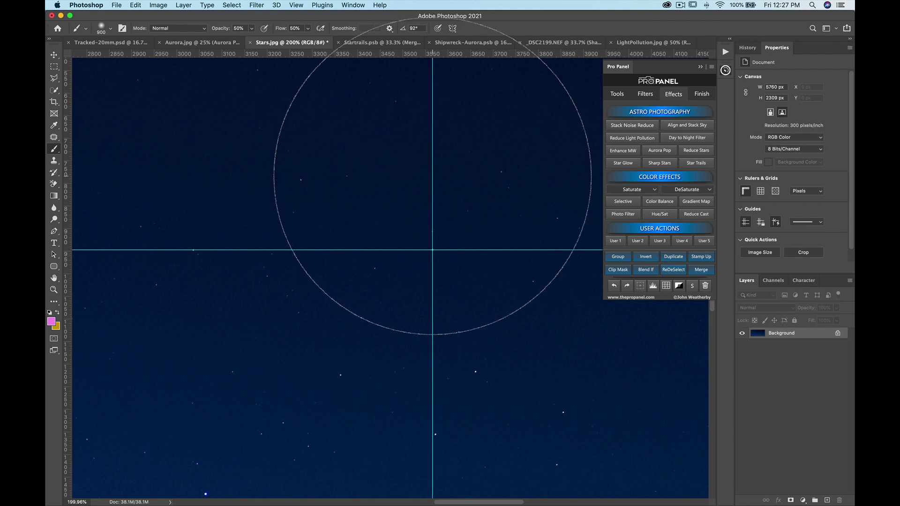
left_click(837, 334)
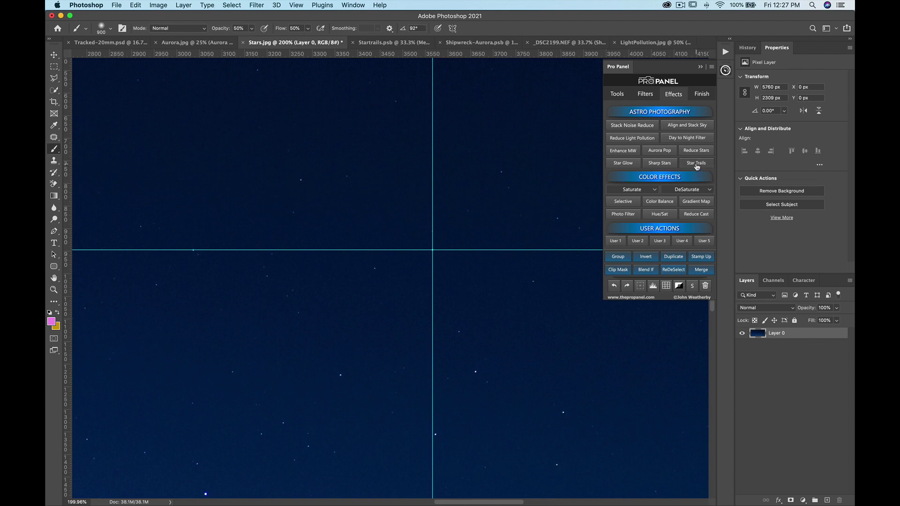
Apply the Fake Trails effect to Layer 0 in Stars.jpg, repeating it 100 times
key("shift")
left_click(696, 164, "shift")
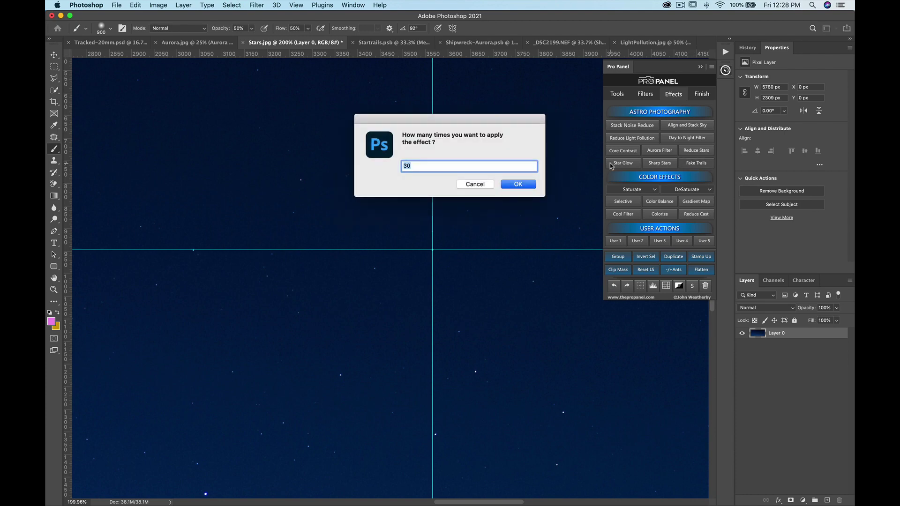
type("100")
left_click(511, 190)
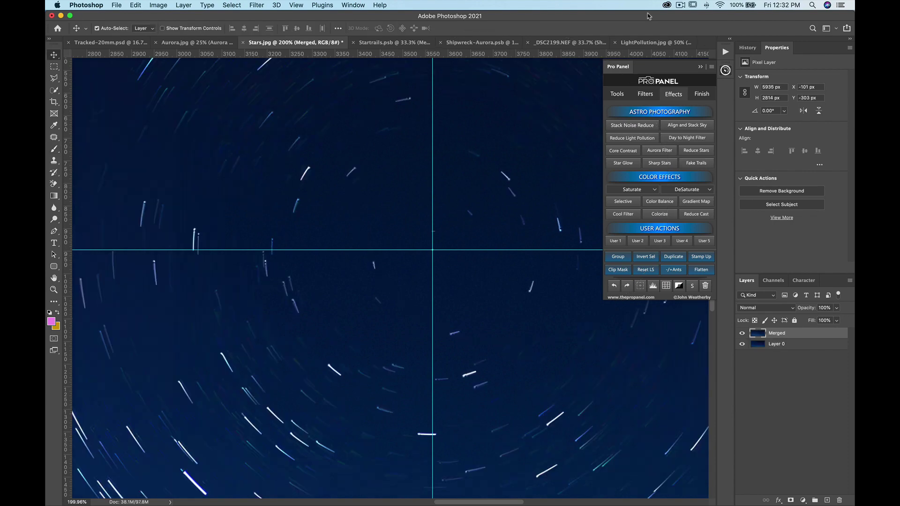
Show the whole star trail image unobstructed by collapsing Pro Panel and hiding the guides
key("super+0")
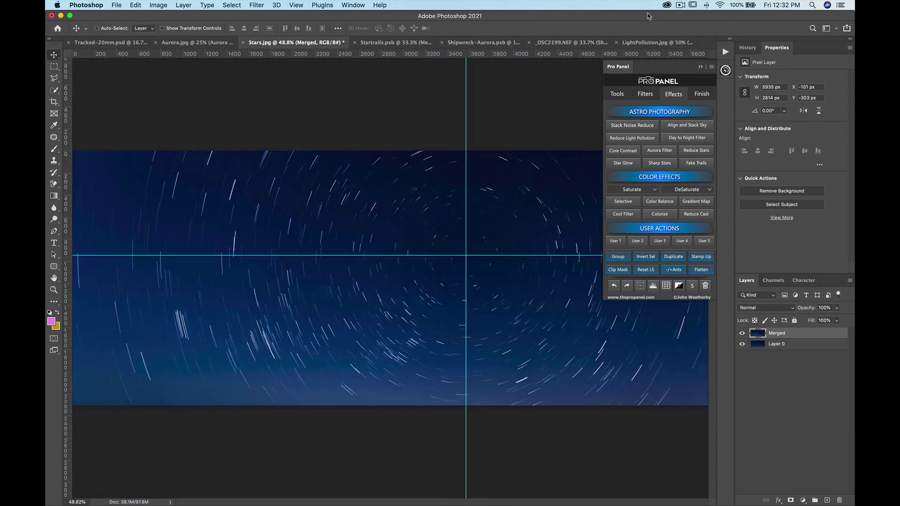
key("super")
left_click(700, 67)
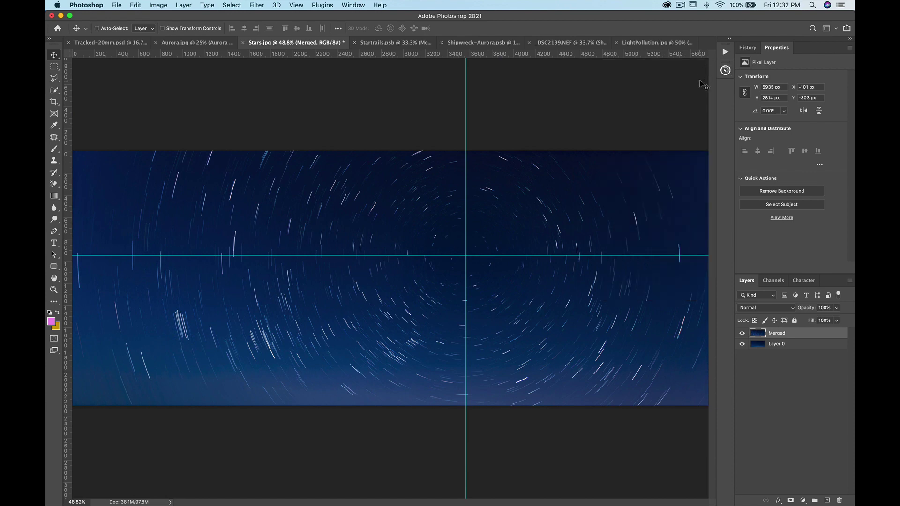
key("super+semicolon")
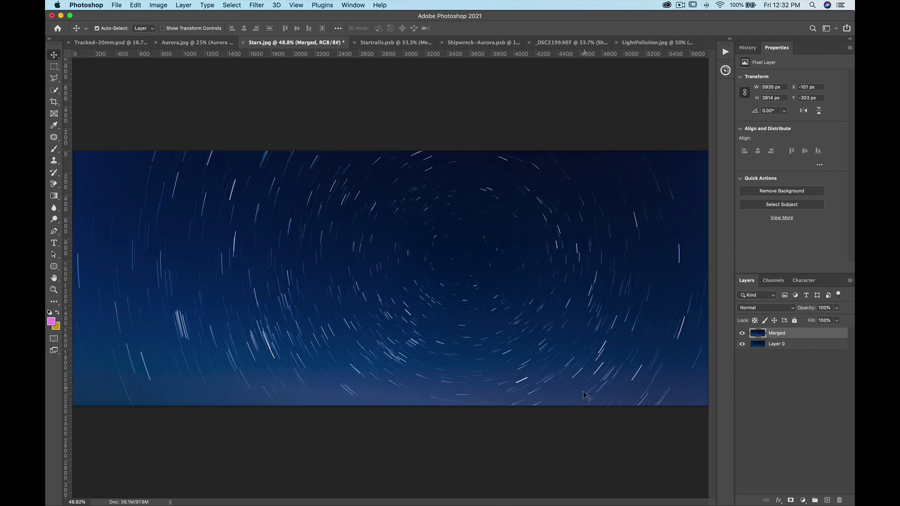
Compare the star trails with the original sky by repeatedly hiding and showing the Merged layer
left_click(742, 333)
left_click(742, 333)
left_click(742, 333)
left_click(741, 333)
left_click(743, 334)
left_click(743, 334)
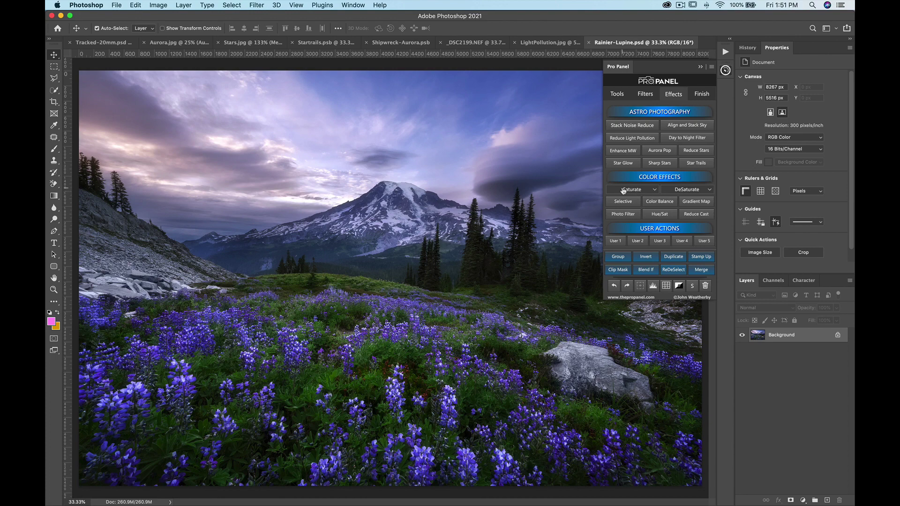
Apply the blues desaturation effect to Rainier-Lupine.psd
left_click(679, 190)
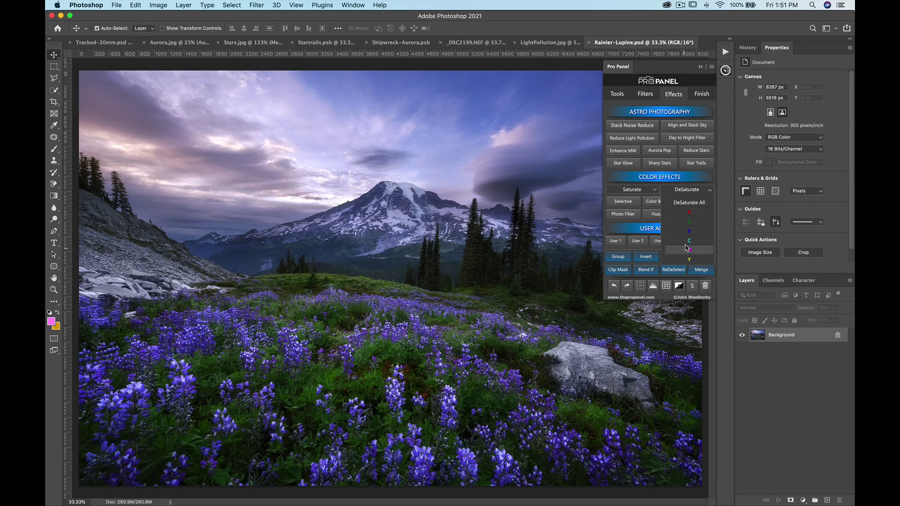
left_click(643, 192)
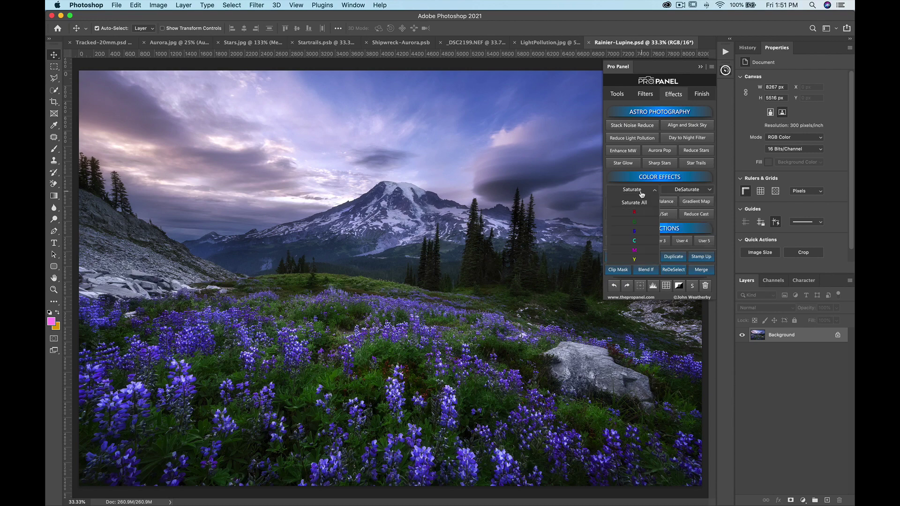
left_click(675, 192)
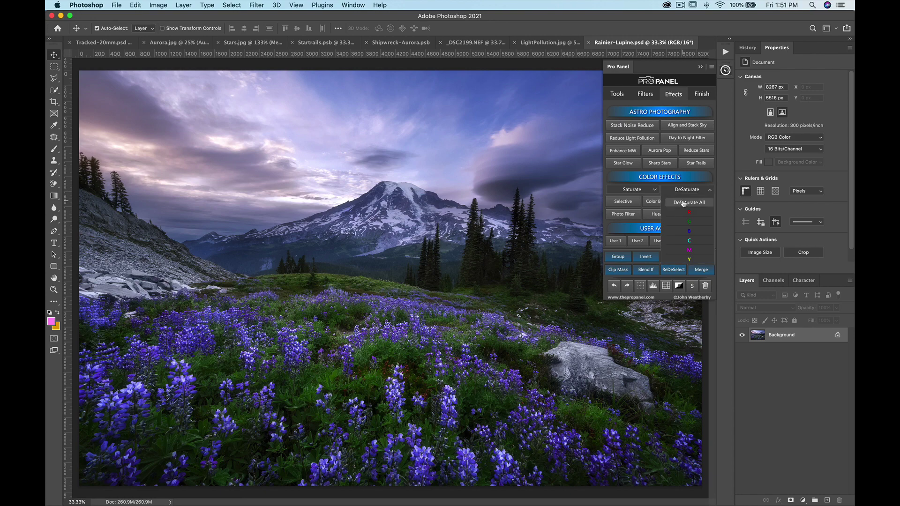
left_click(690, 233)
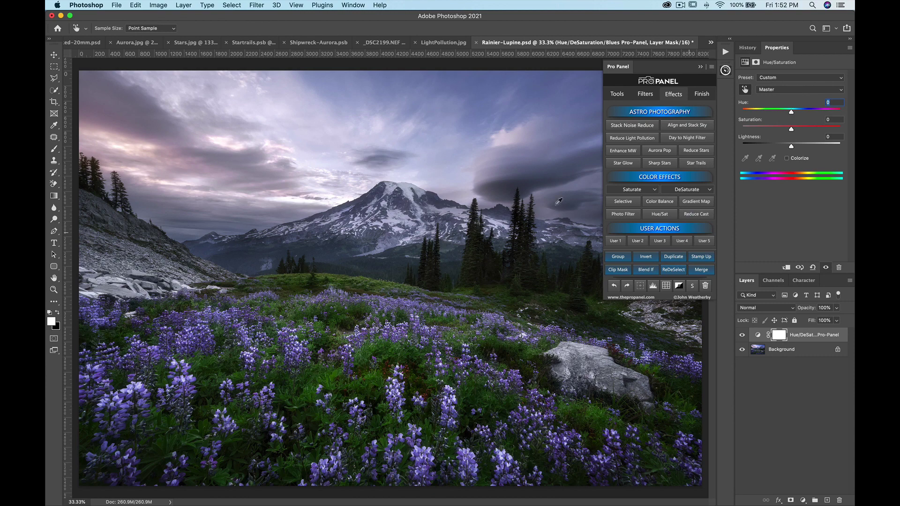
Reduce the blues desaturation layer's opacity to 0% and delete the layer
left_click(837, 308)
left_click_drag(837, 321, 792, 321)
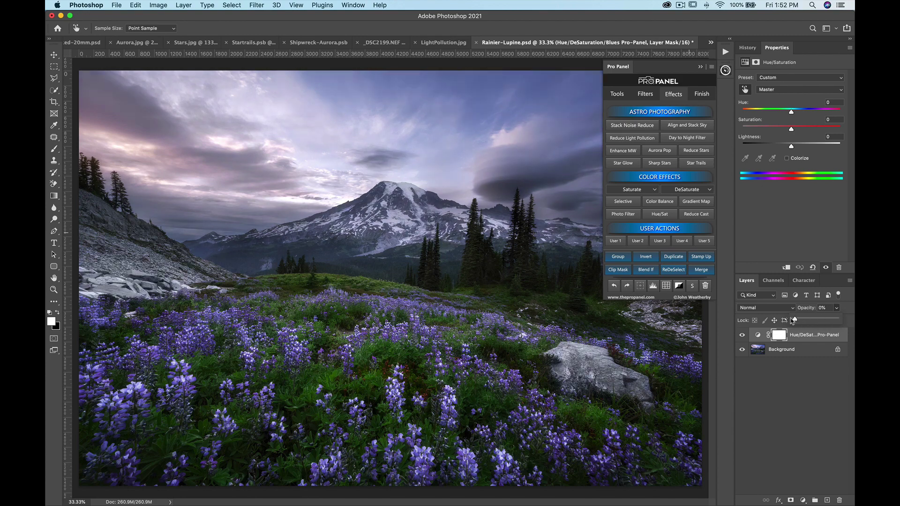
left_click(705, 286)
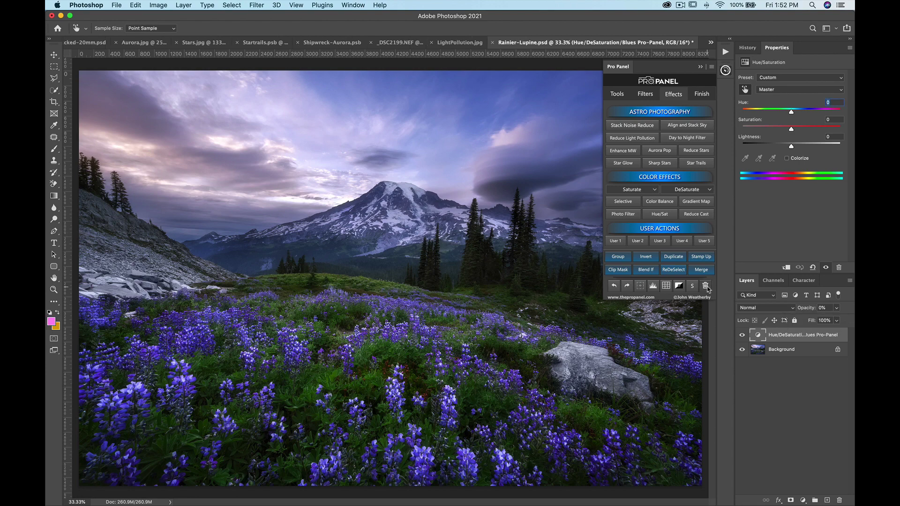
Try the blues saturation effect on the mountain image and delete its adjustment layer
left_click(642, 191)
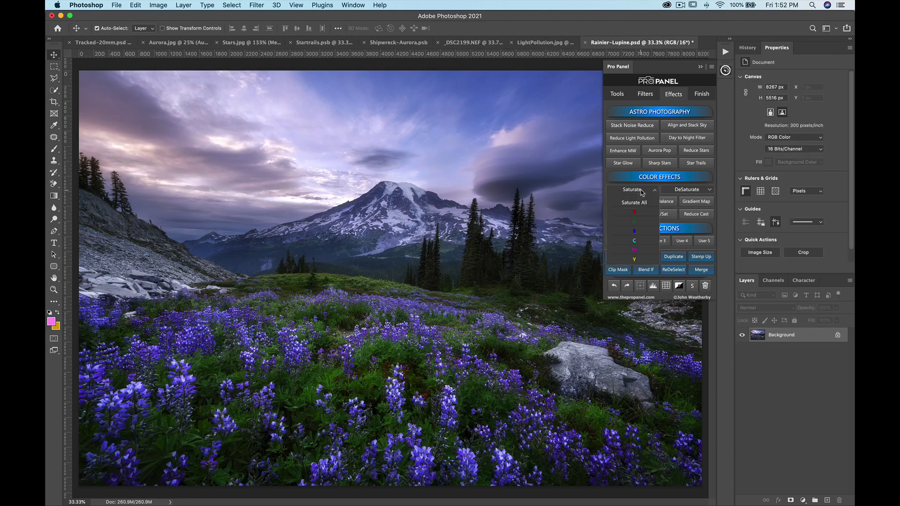
left_click(635, 232)
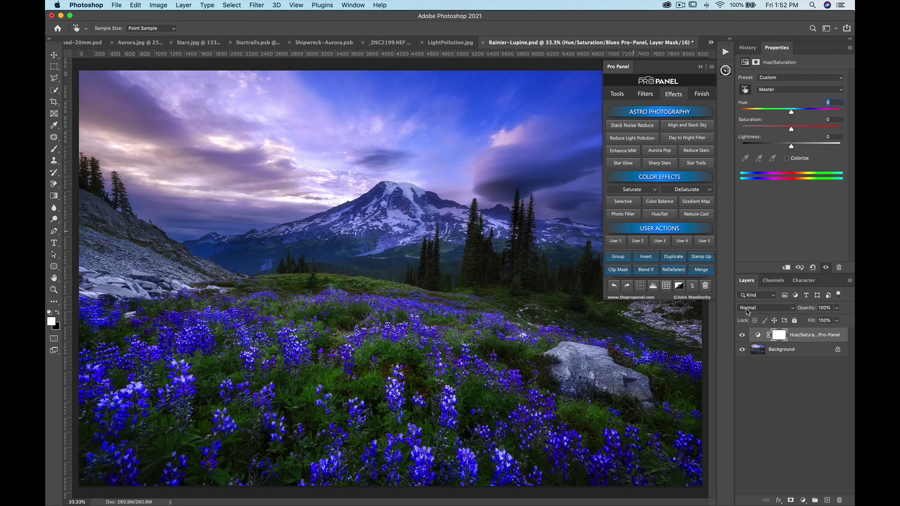
left_click(705, 285)
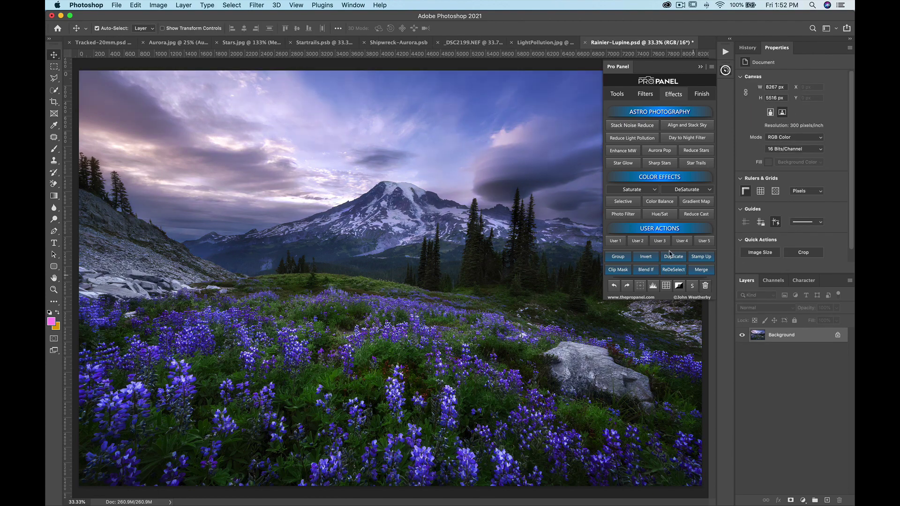
Saturate the reds and the yellows of the mountain image with separate adjustment layers
left_click(631, 190)
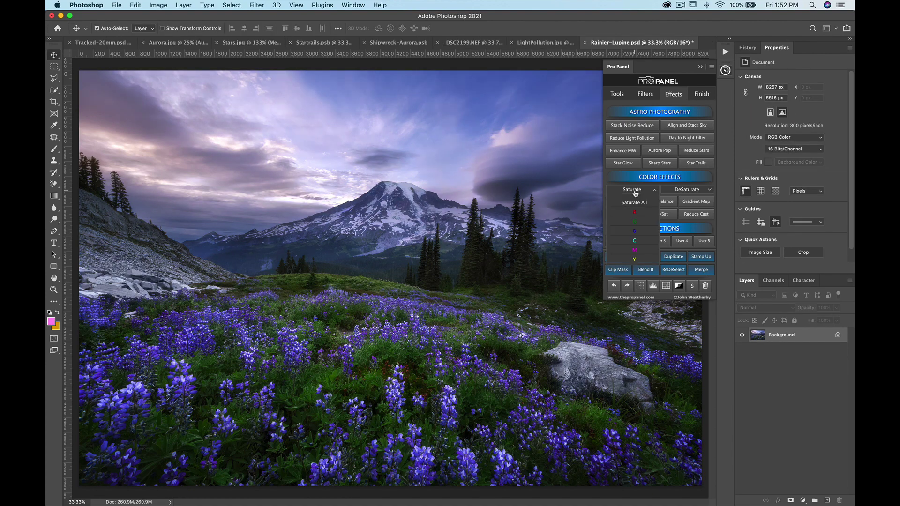
left_click(634, 215)
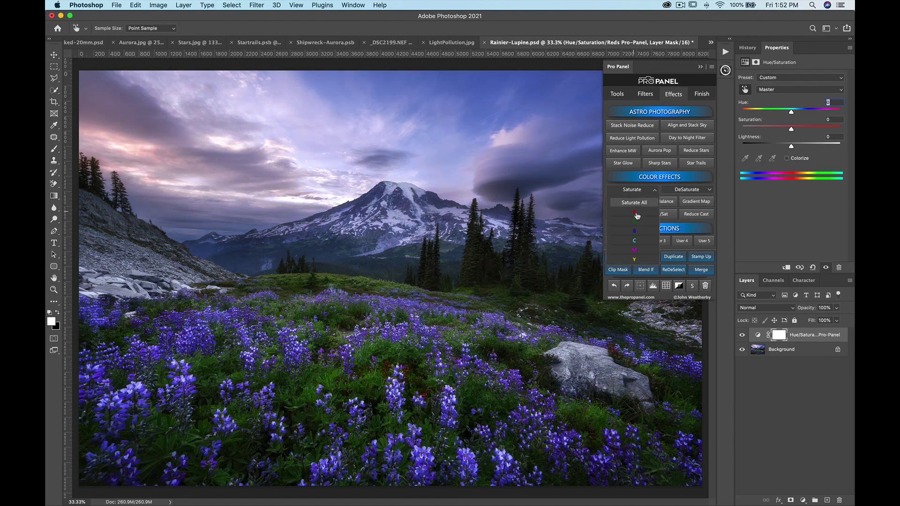
left_click(635, 259)
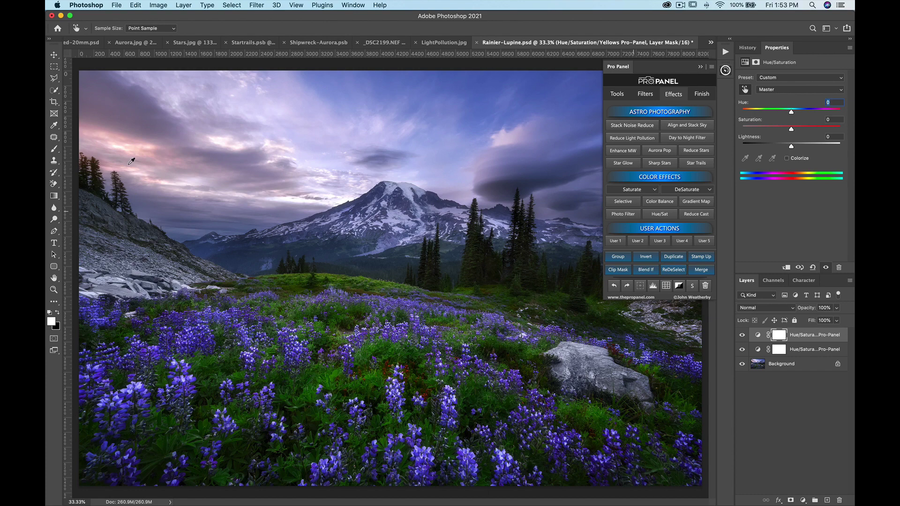
Try a Selective Color adjustment with a different color range and a Color Balance adjustment, undoing each
left_click(625, 205)
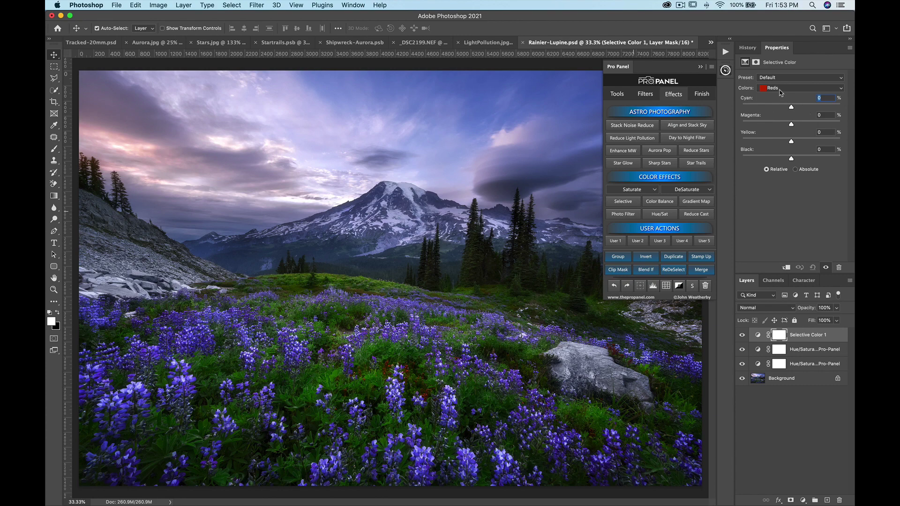
left_click(780, 89)
left_click(776, 180)
left_click(614, 285)
left_click(659, 202)
left_click(614, 287)
Try the Photo Filter effect and its Cool Filter variant on the mountain image, undoing each
left_click(630, 214)
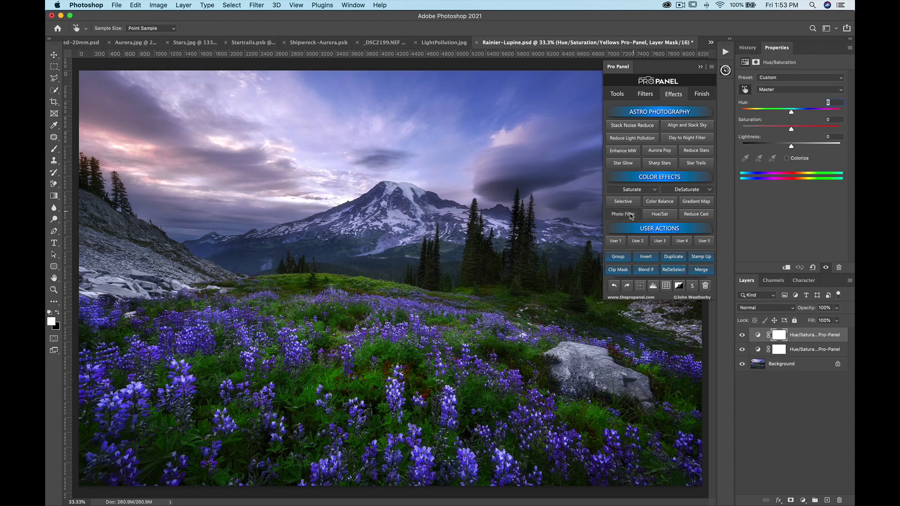
left_click(614, 285)
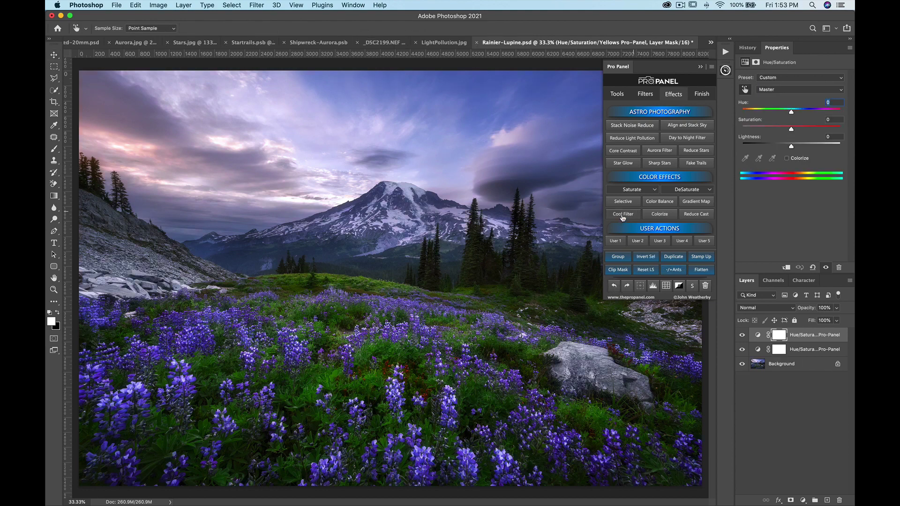
left_click(622, 215, "shift")
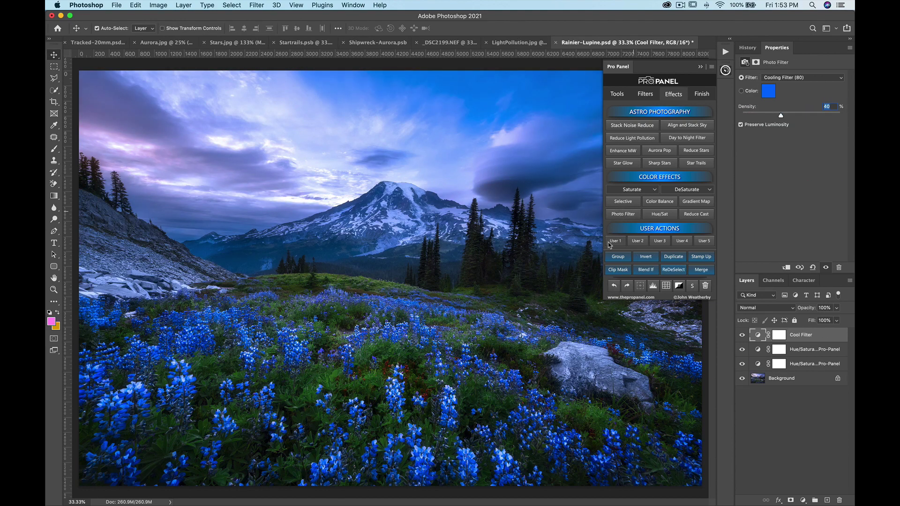
left_click(614, 285)
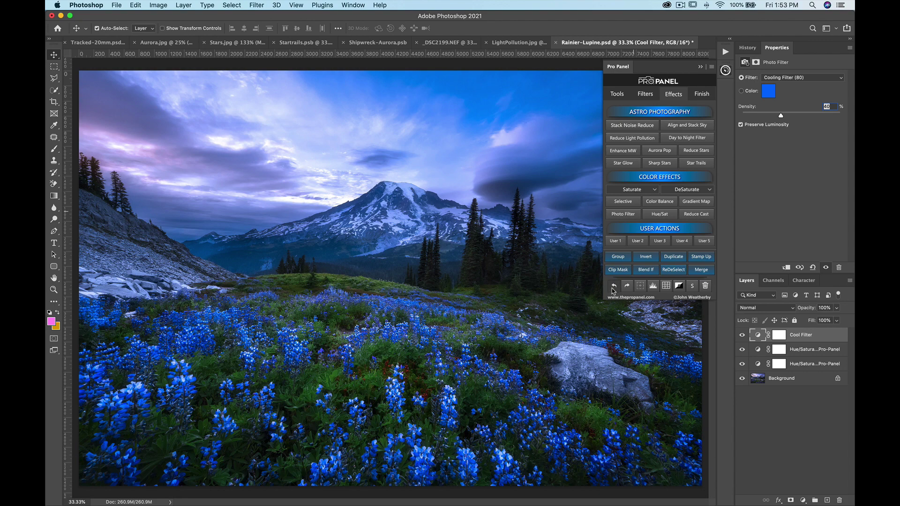
Add a Hue/Sat adjustment layer, try a Colorize adjustment with hue 271 above it, and undo the colorizing
left_click(660, 215)
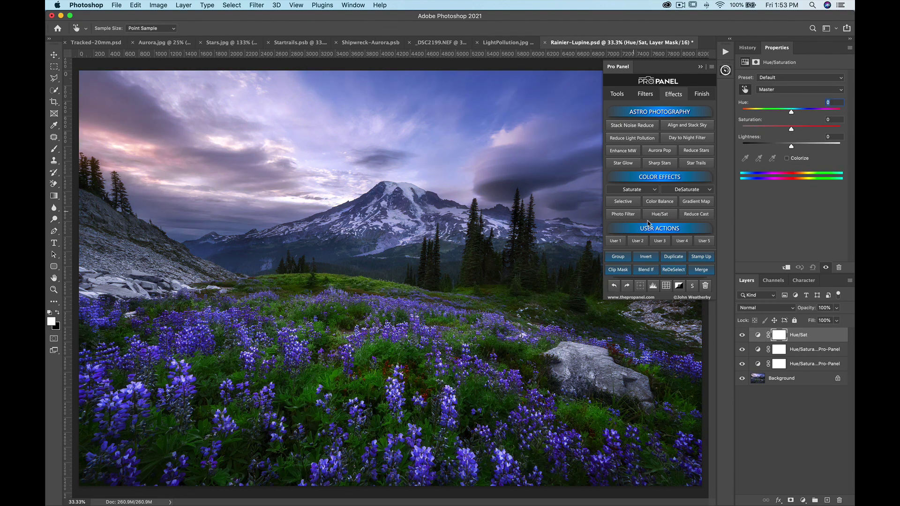
key("shift")
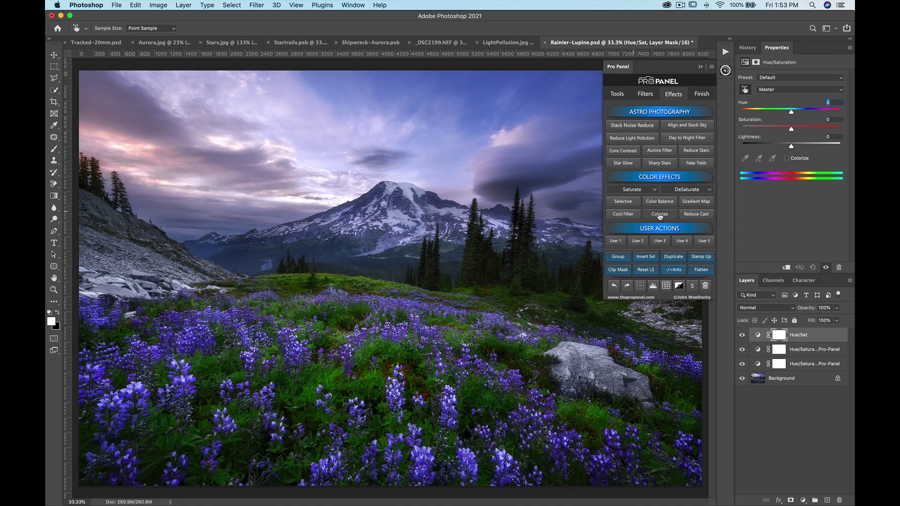
left_click(659, 215, "shift")
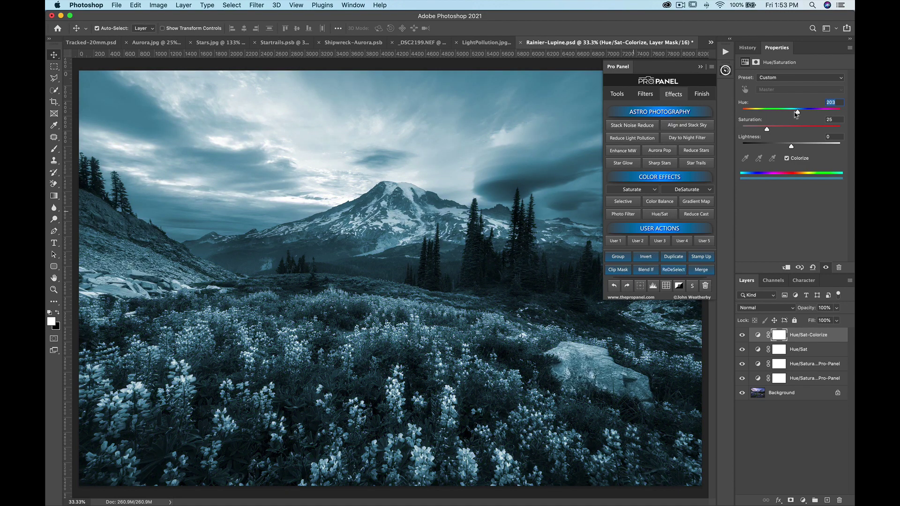
left_click_drag(798, 113, 827, 114)
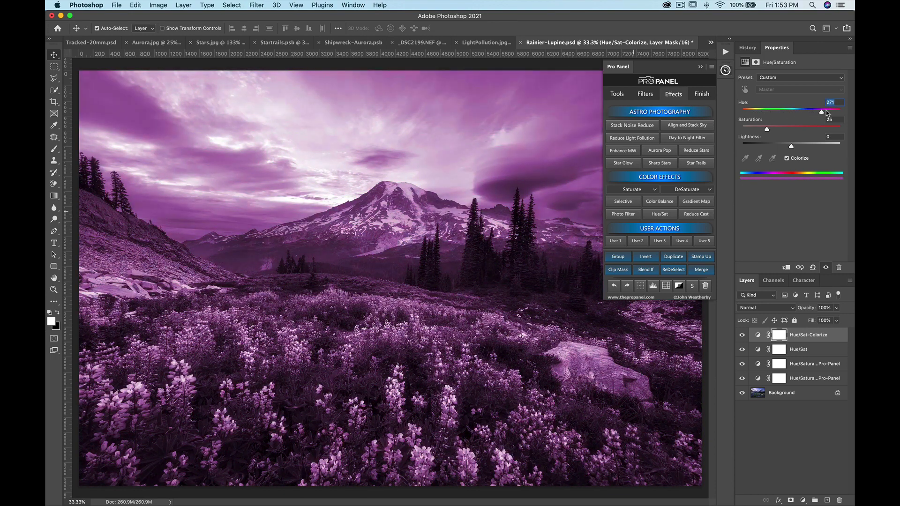
left_click(614, 286)
left_click(614, 287)
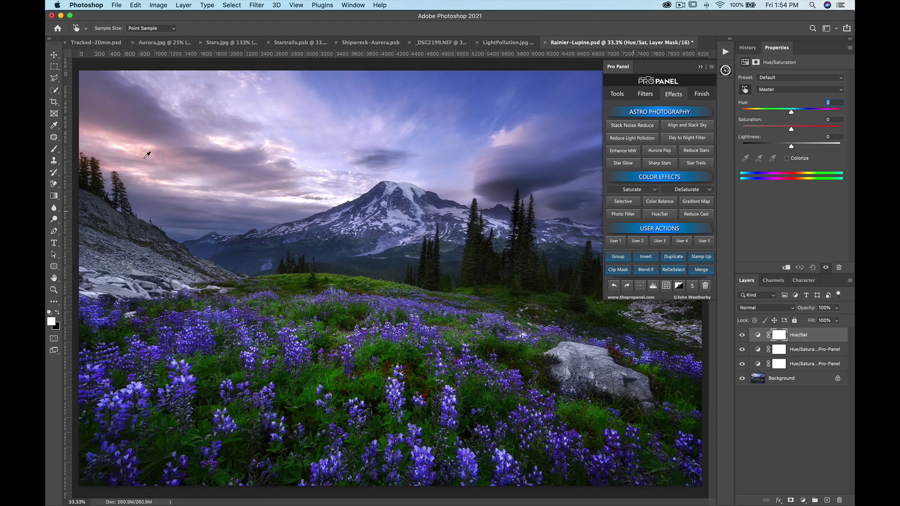
Sample the pink of the sunset clouds from the background layer with the Brush tool and swap the foreground and background colors
left_click(125, 135)
left_click(761, 380)
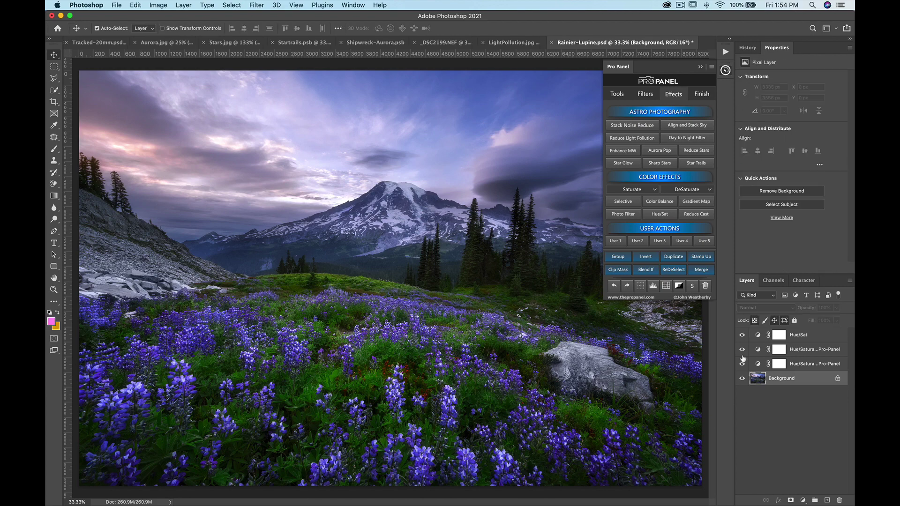
key("b")
left_click(128, 136, "alt")
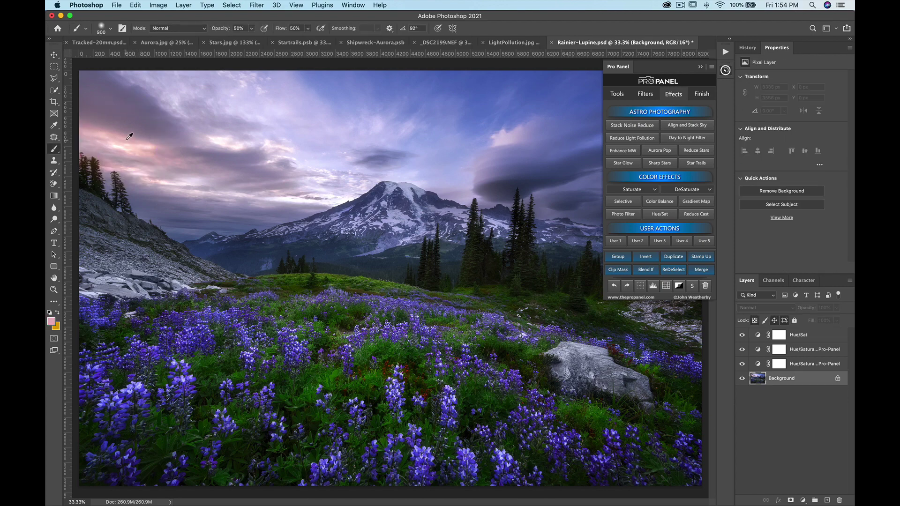
key("x")
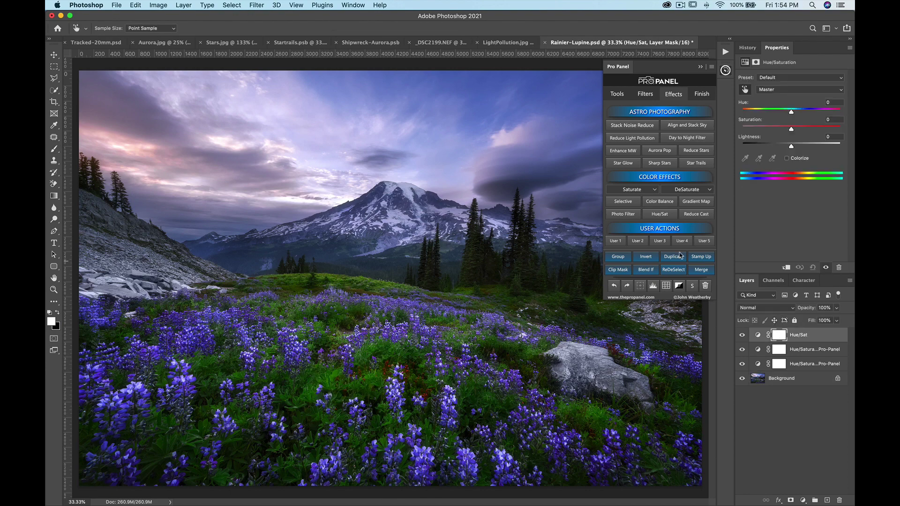
Apply a Gradient Map from the sampled colors, lower its opacity to about 33%, and toggle its visibility for comparison
left_click(694, 205)
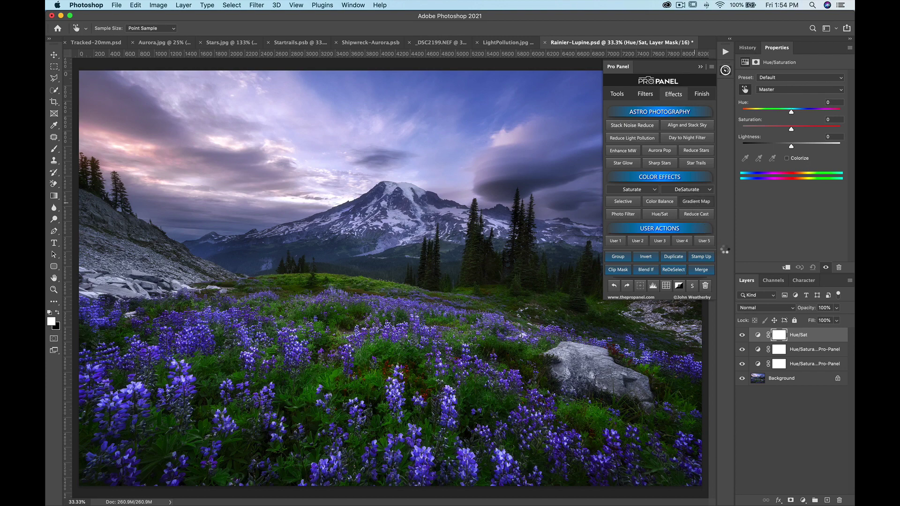
left_click(837, 308)
left_click_drag(837, 320, 811, 322)
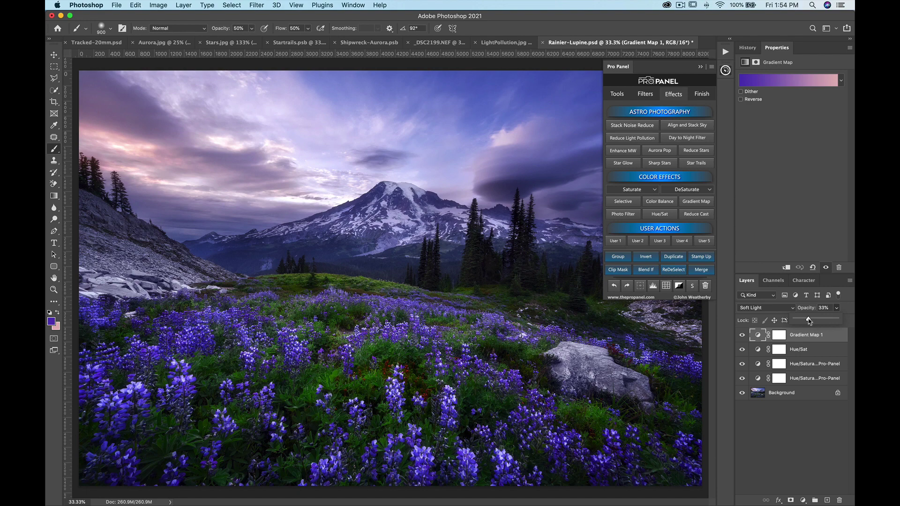
left_click(742, 337)
Switch to Tracked-20mm.psd and examine the Milky Way core up close
left_click(81, 45)
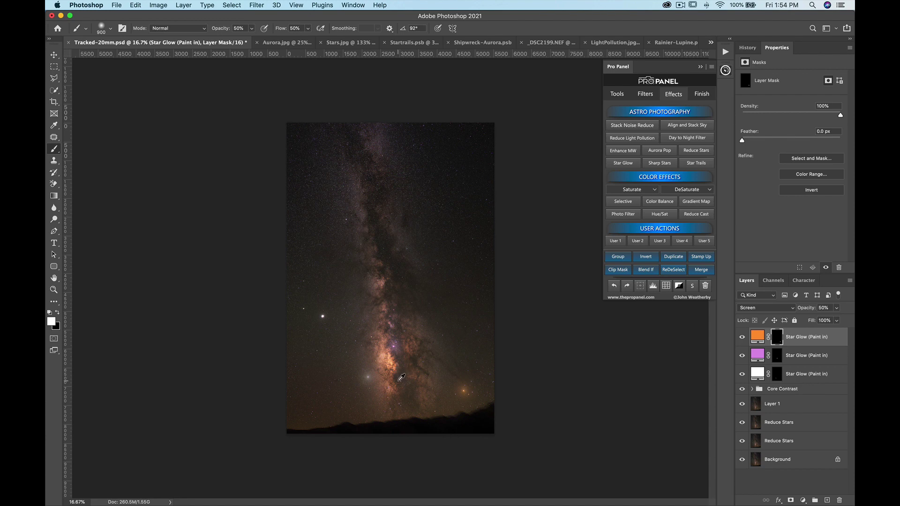
scroll(403, 377, "up", 3)
left_click_drag(642, 218, 588, 266)
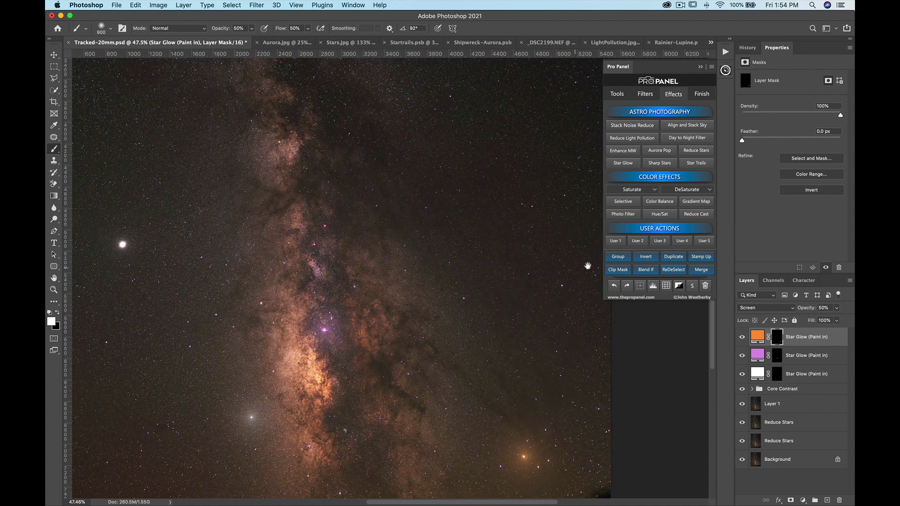
Add a Reduce Cast curves layer to the Milky Way image and neutralize the cast by sampling the dark sky beside the core
left_click(697, 216)
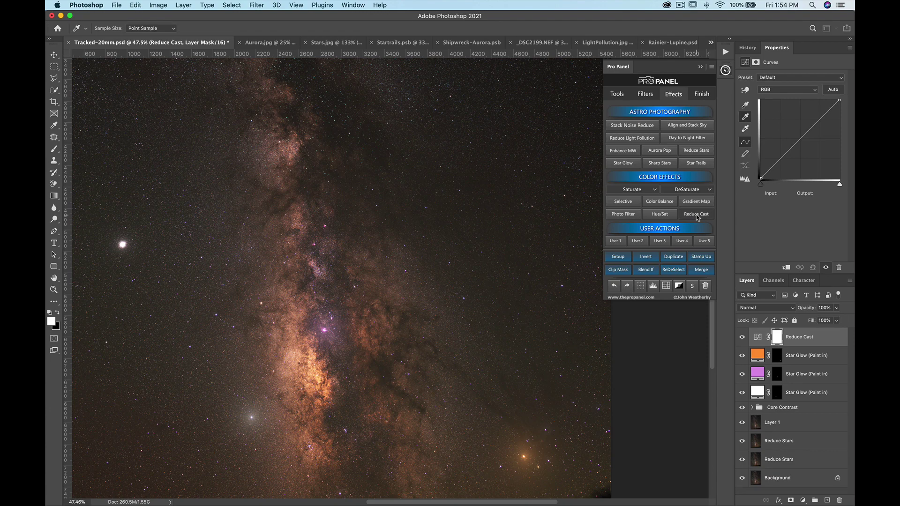
left_click(513, 281)
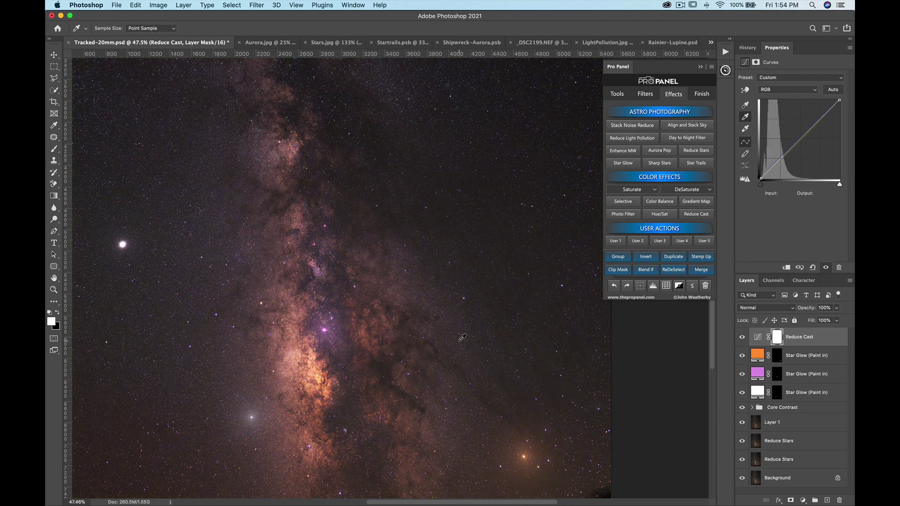
scroll(319, 300, "down", 3)
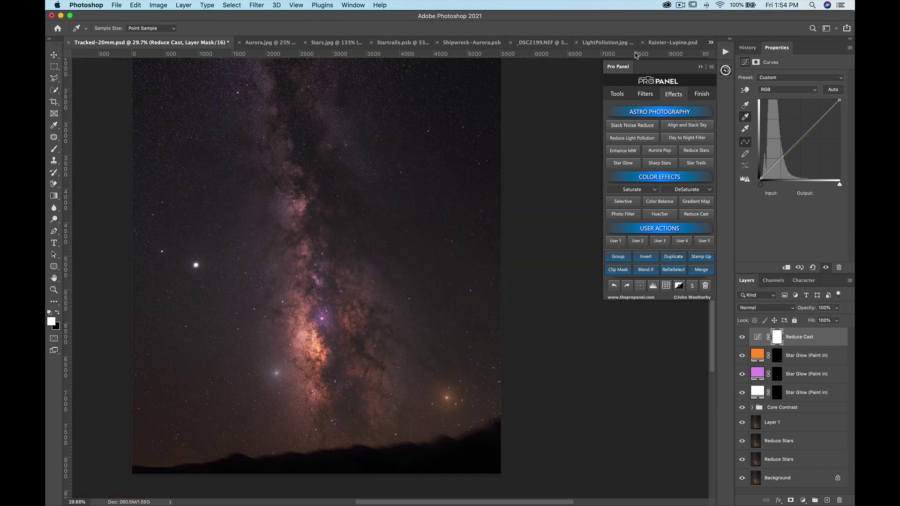
Switch to _DSC2199.NEF and apply Reduce Cast to the blue Milky Way image
left_click(533, 43)
key("b")
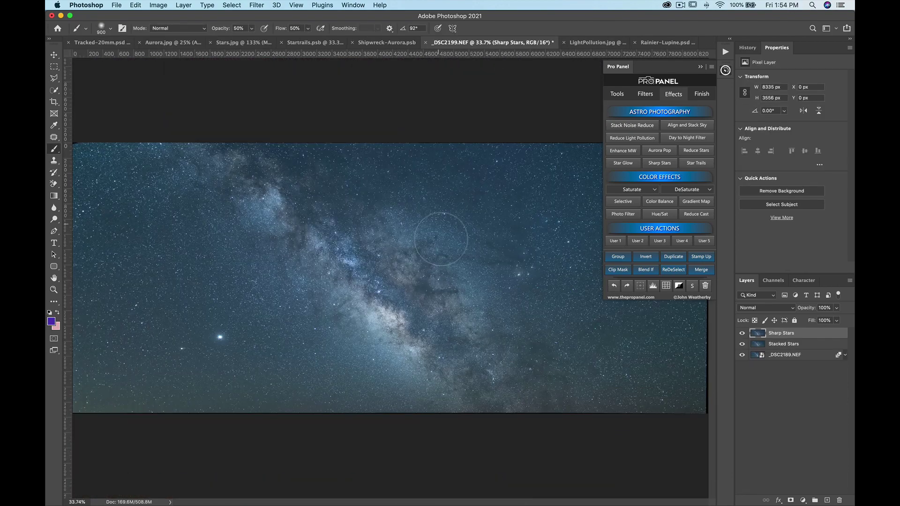
left_click(702, 216)
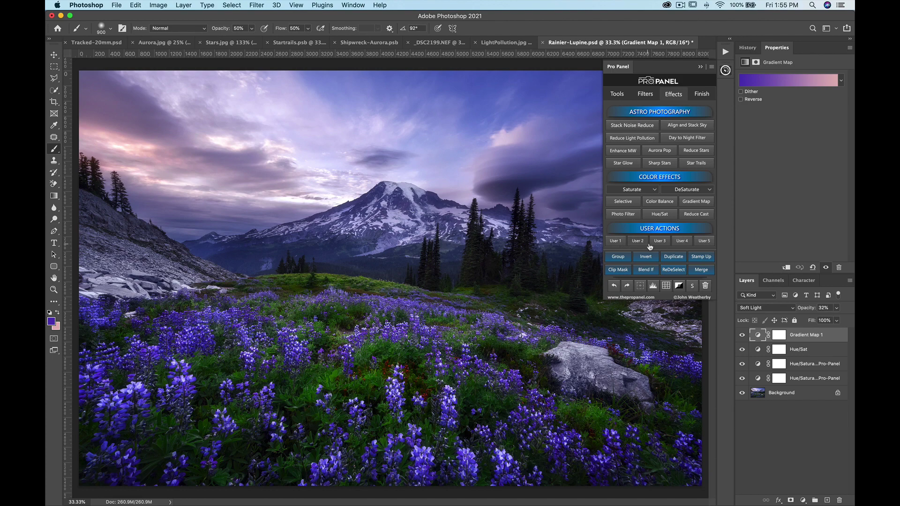
In Rainier-Lupine.psd, assign the Cool Aurora action from the Extras set as the primary action of User 1
left_click(617, 243)
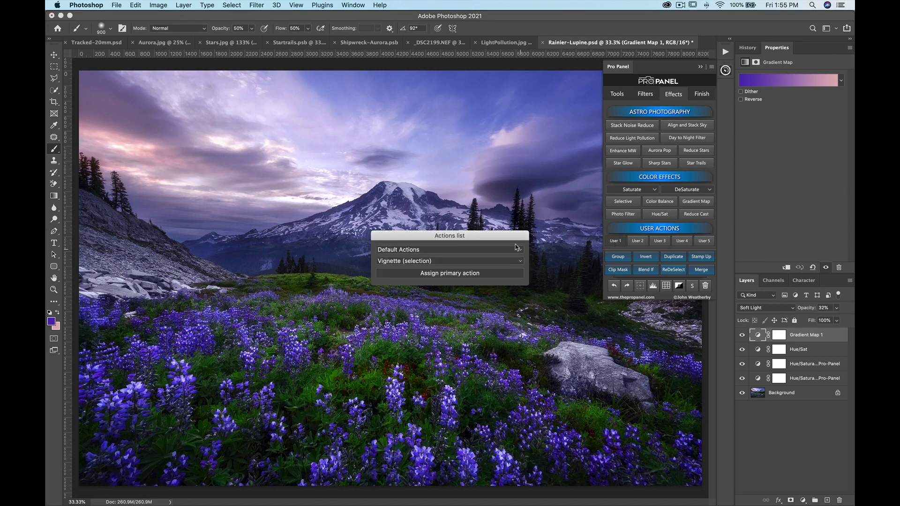
left_click(435, 251)
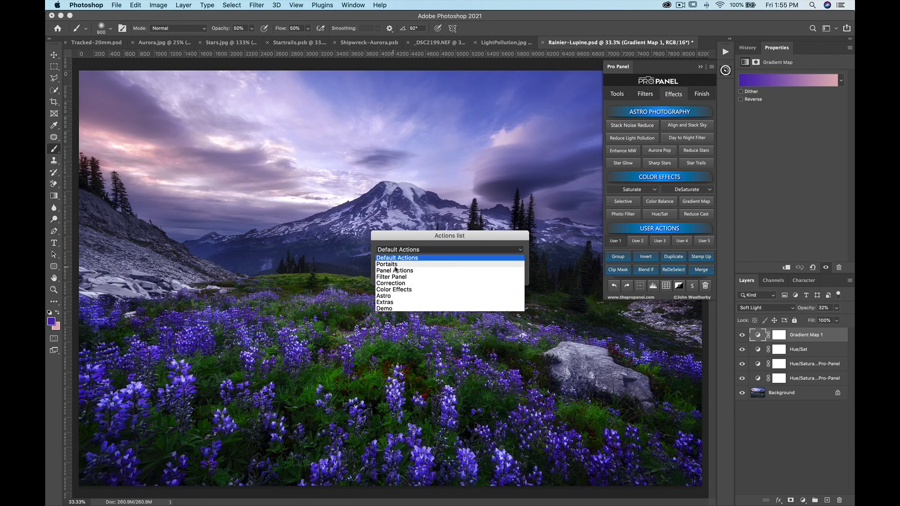
left_click(395, 303)
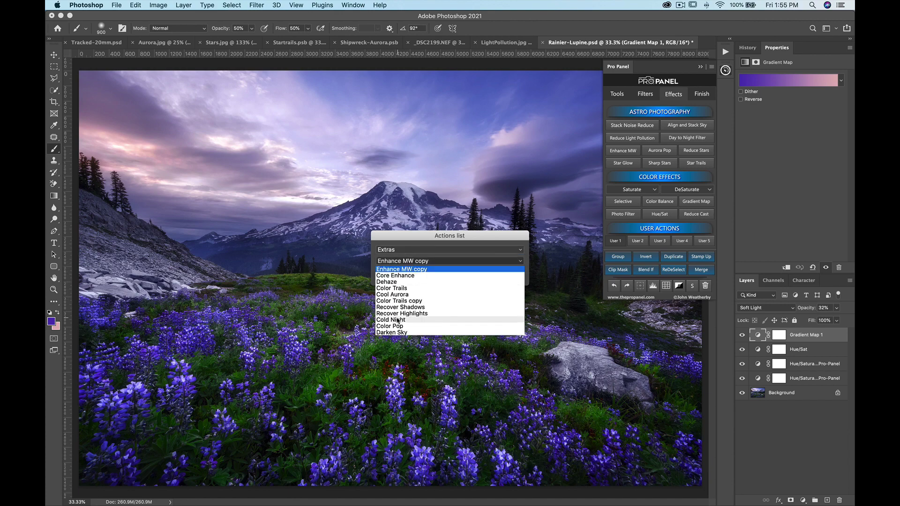
left_click(398, 294)
left_click(437, 275)
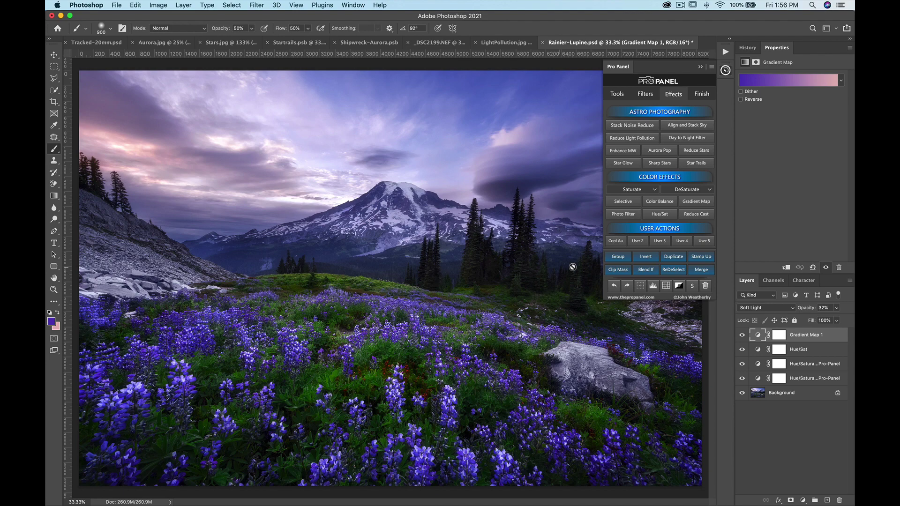
Assign the Color Trails action from the Extras set as the secondary action of the Cool Aurora user button
left_click(617, 247)
left_click(617, 243)
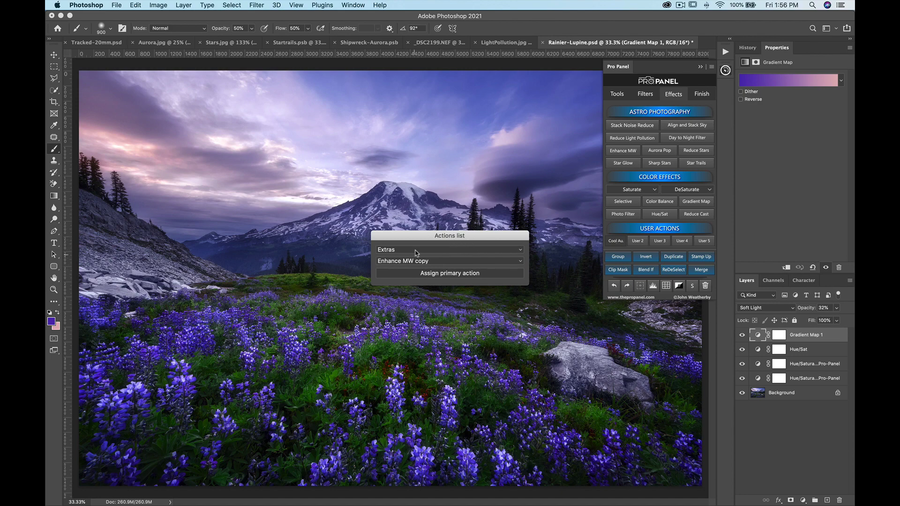
left_click(439, 263)
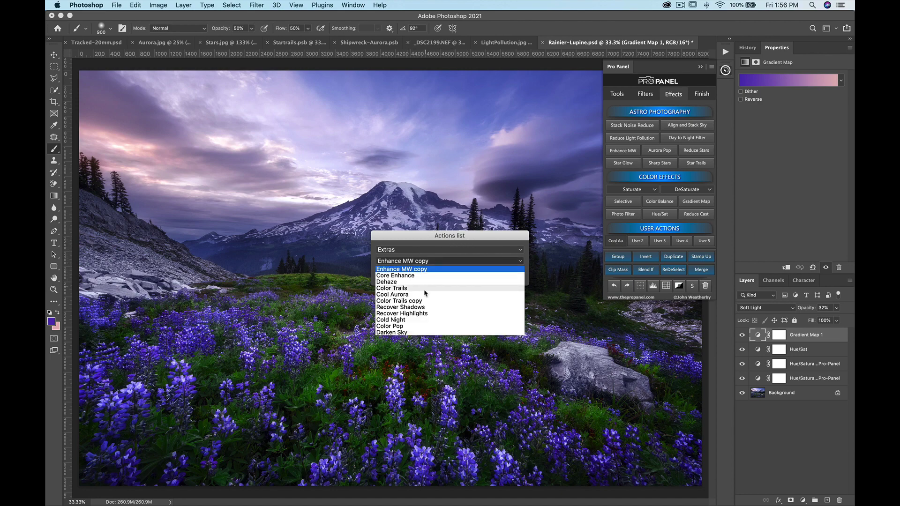
left_click(425, 288)
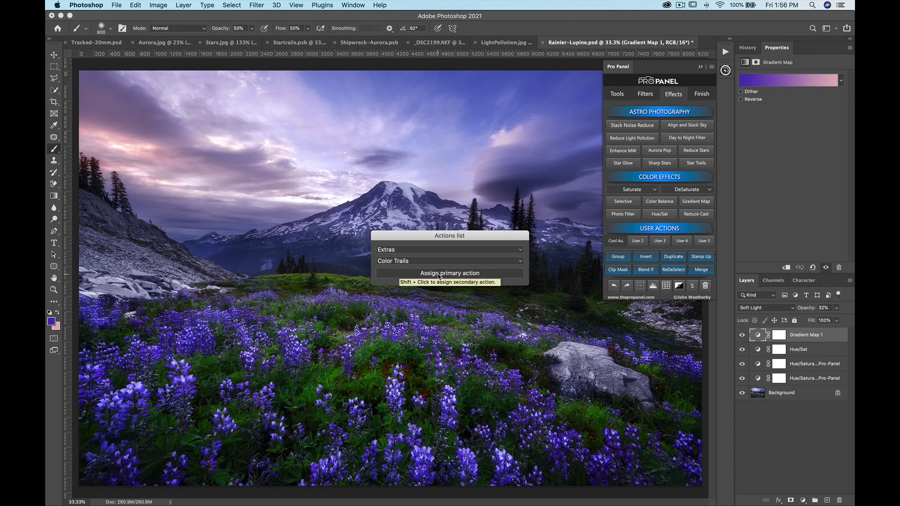
left_click(438, 273)
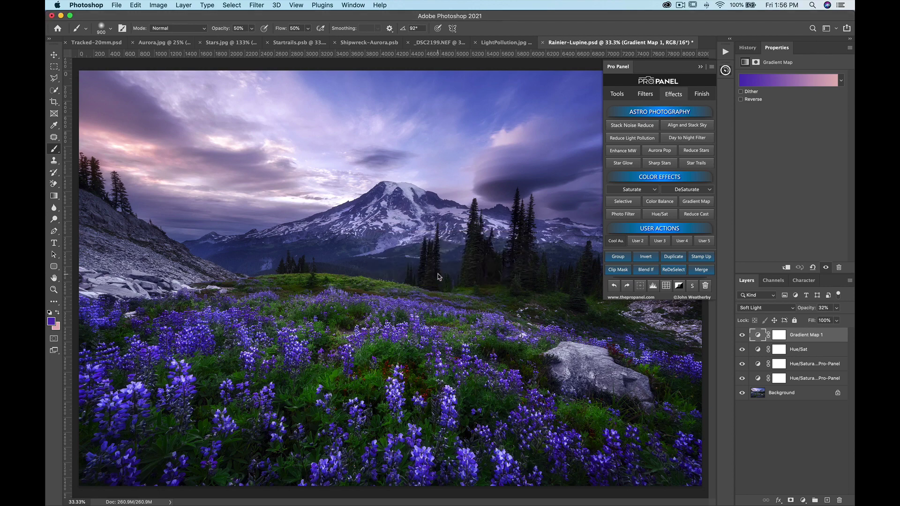
Run the assigned Cool Aurora and Color Trails actions on the landscape, hide the Day to Night group, and show the Color Trails group
left_click(617, 243)
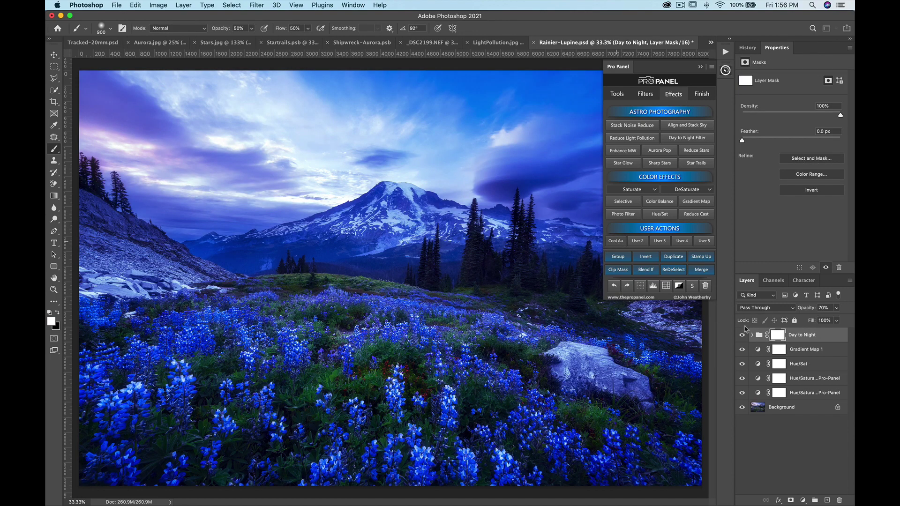
left_click(742, 335)
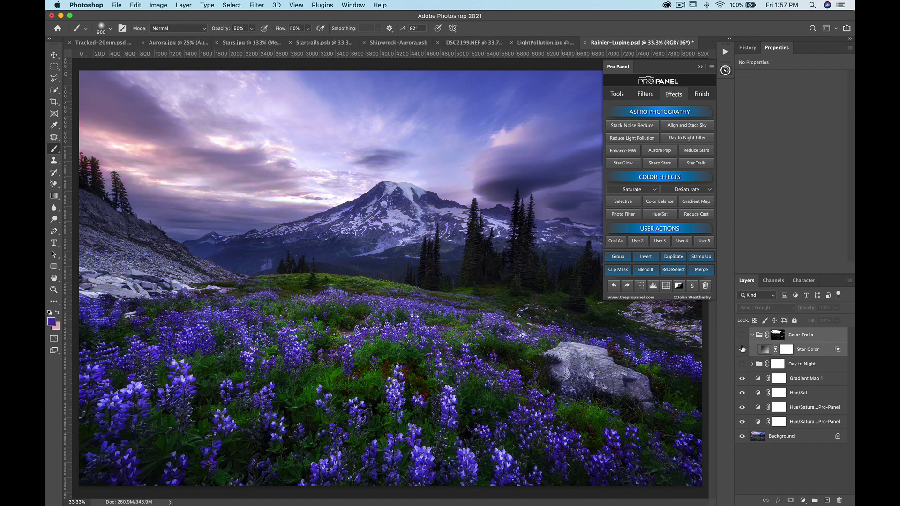
left_click(741, 335)
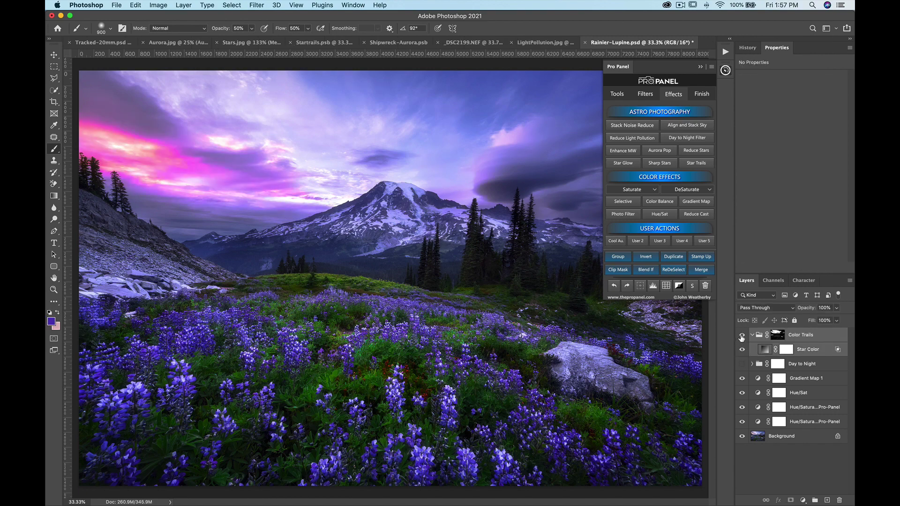